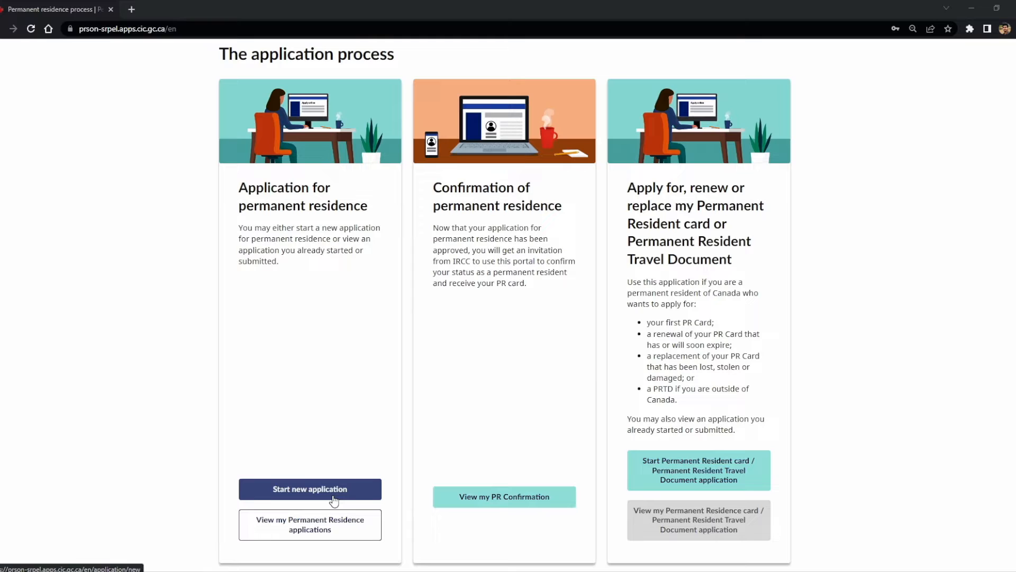
Step: Open 'View my Permanent Residence applications' to list the existing PR applications
left_click(329, 532)
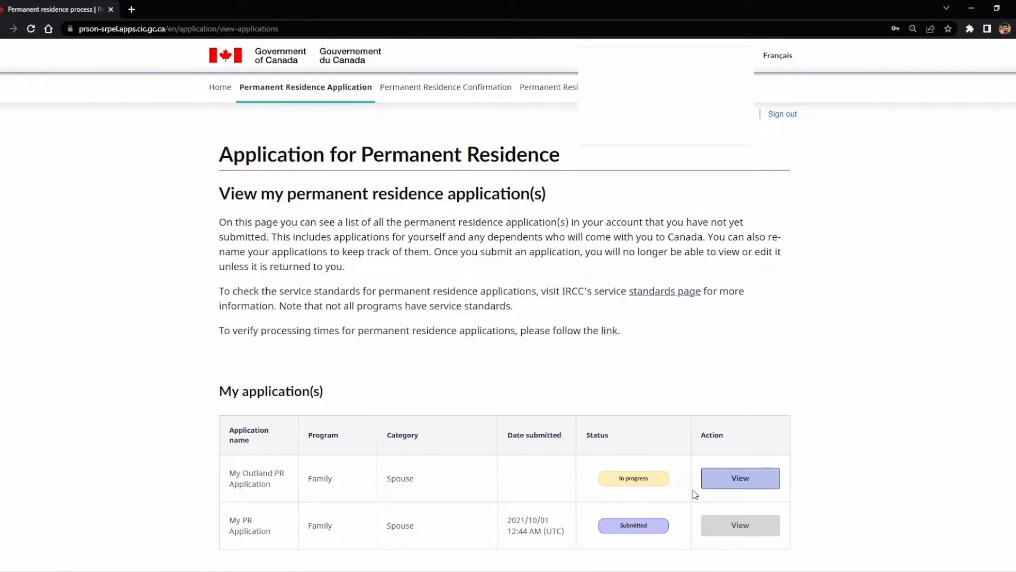
Step: Open My Outland PR Application and review its Digital Forms table, noting the IMM 0008 entry
left_click(748, 478)
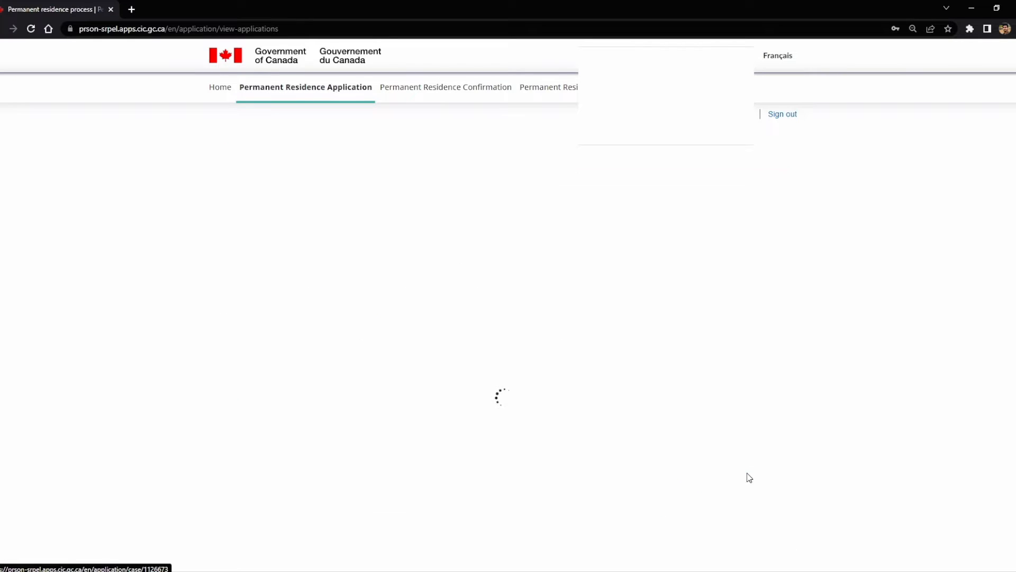
scroll(271, 426, "down", 5)
scroll(271, 426, "down", 8)
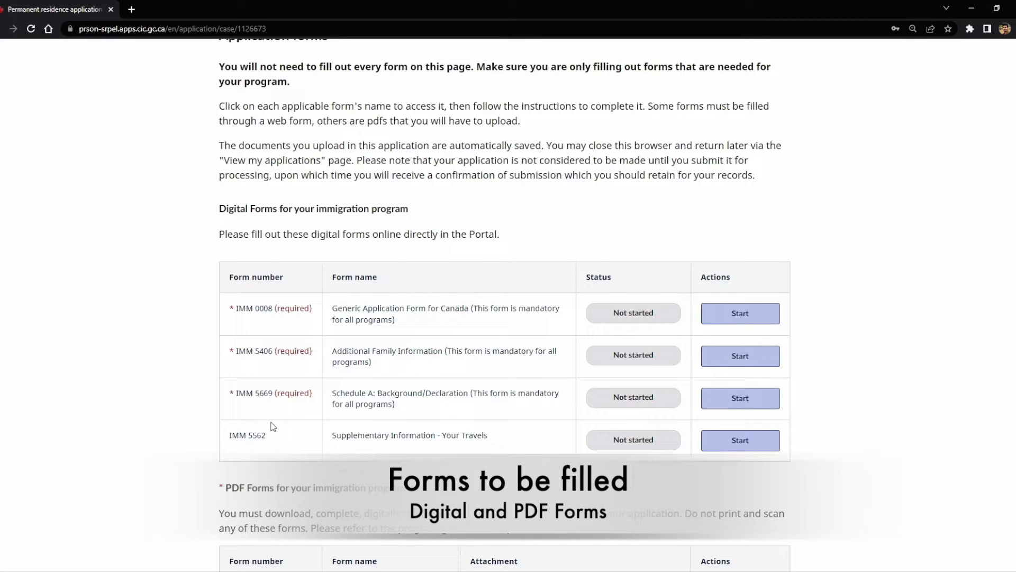
scroll(270, 423, "down", 1)
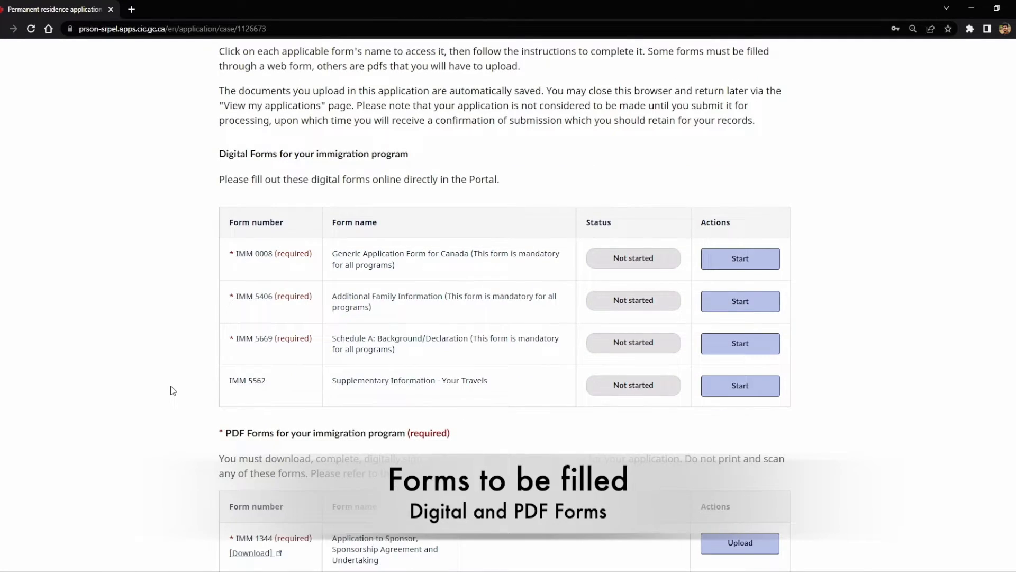
left_click_drag(219, 180, 481, 172)
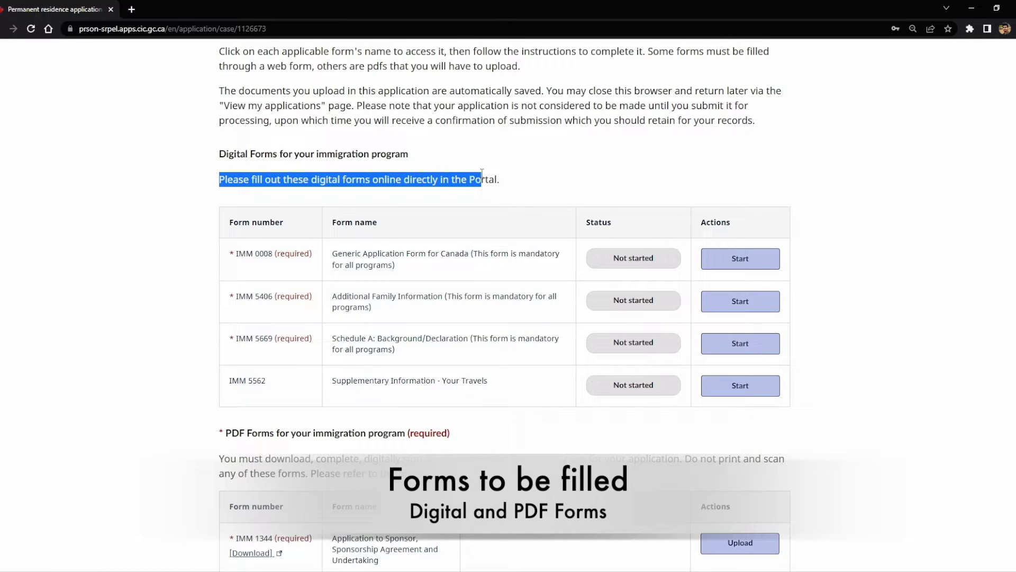
scroll(182, 351, "down", 5)
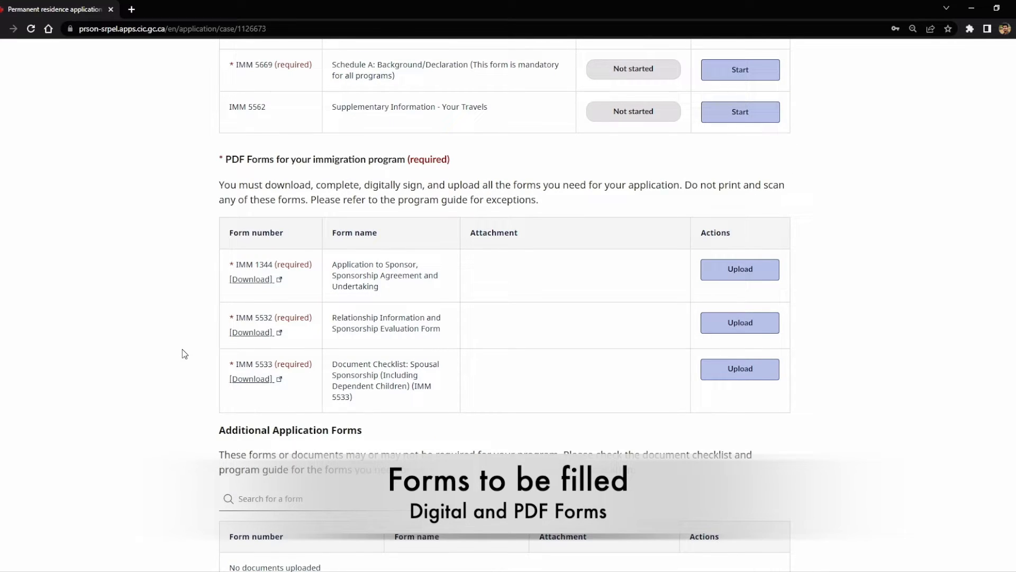
scroll(182, 352, "up", 6)
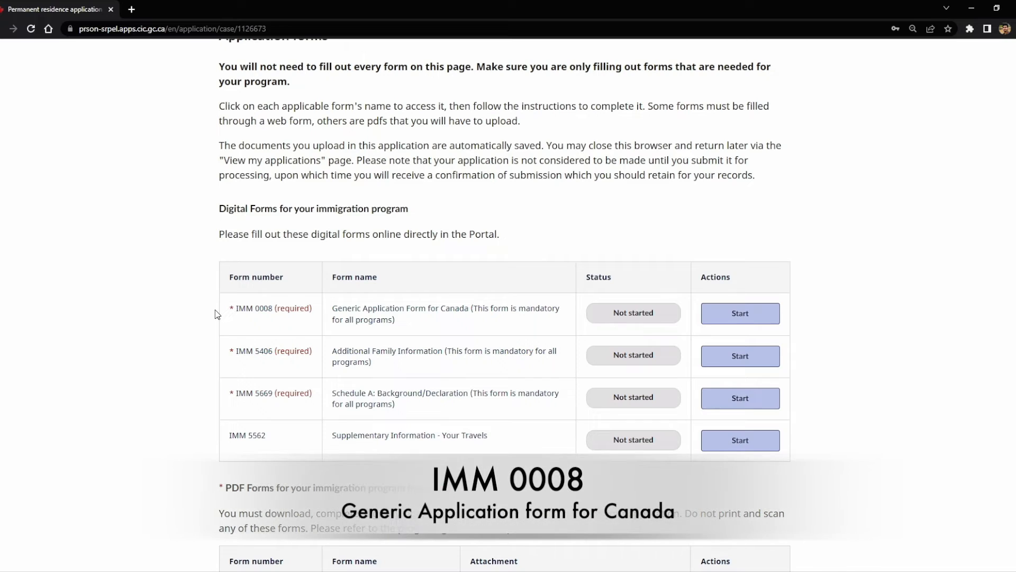
left_click_drag(235, 309, 459, 321)
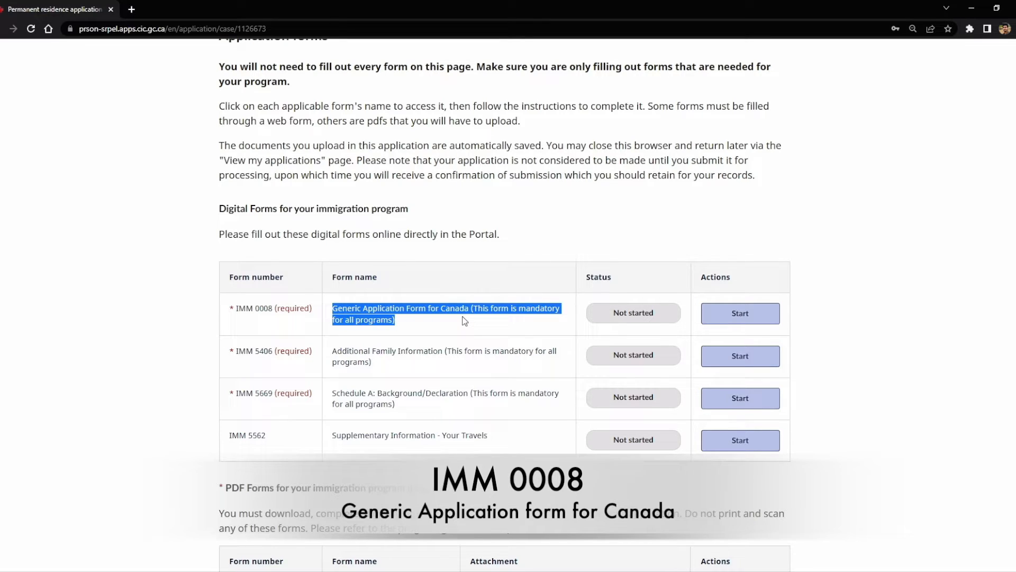
Step: Start the IMM 0008 form, read the 'Before you get started' items, and continue
left_click(772, 322)
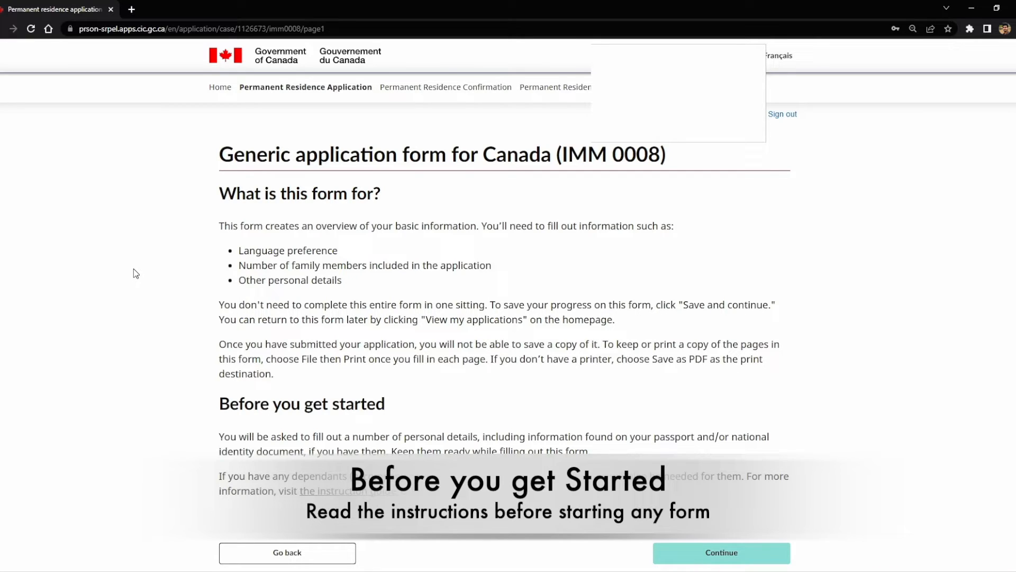
left_click_drag(232, 251, 356, 259)
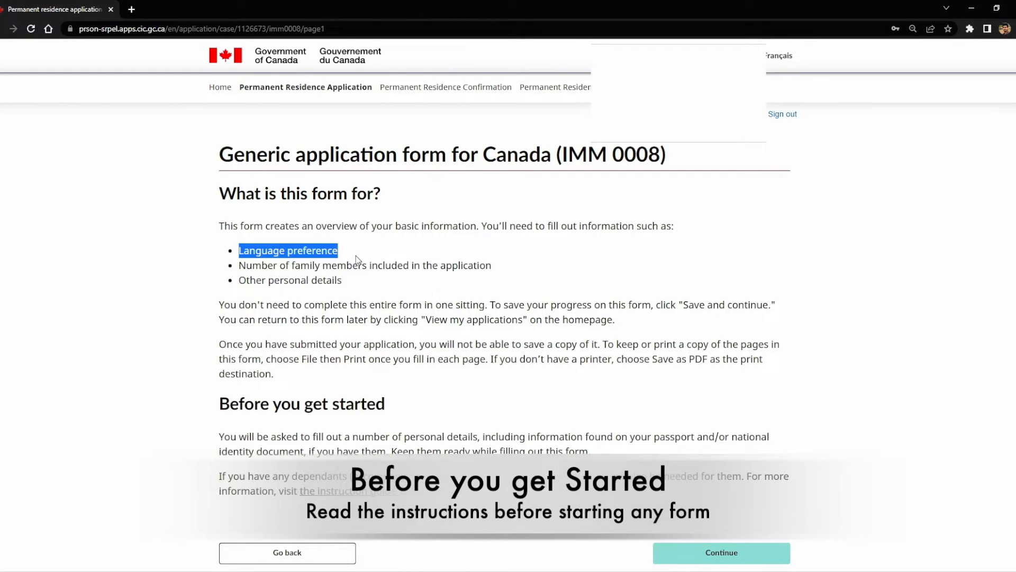
left_click(318, 271)
left_click_drag(238, 265, 484, 266)
left_click(334, 298)
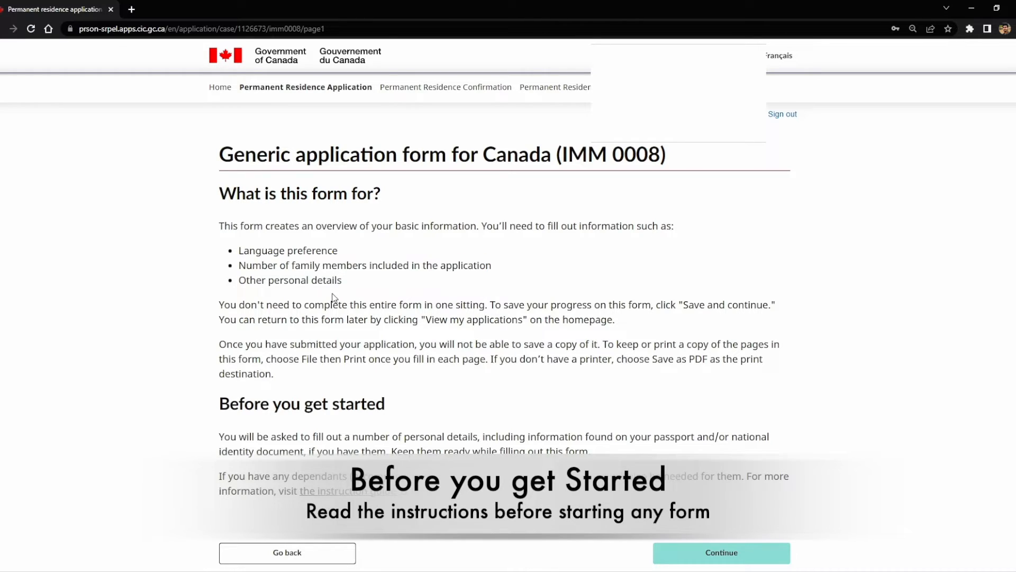
left_click_drag(246, 280, 338, 280)
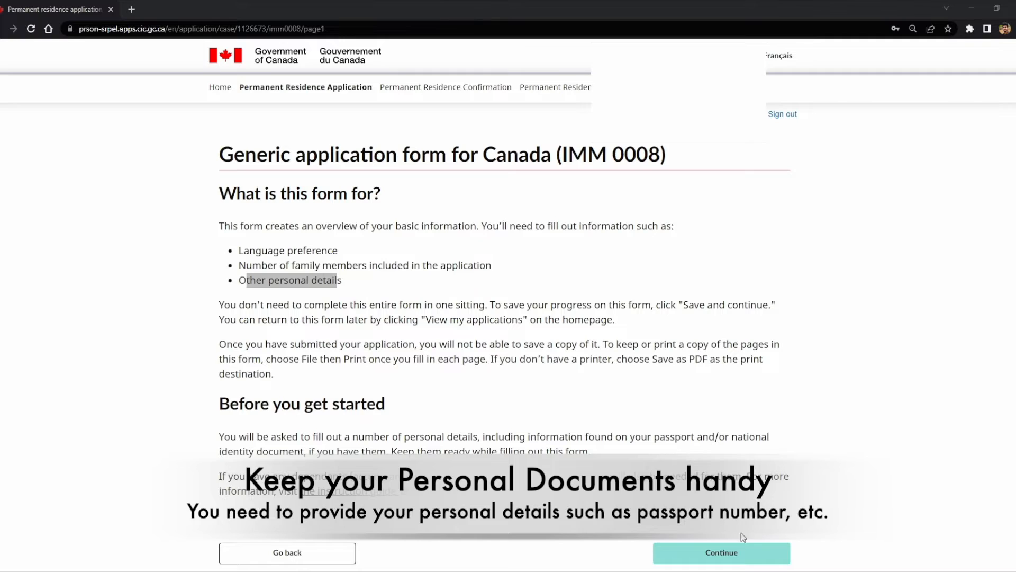
left_click(739, 561)
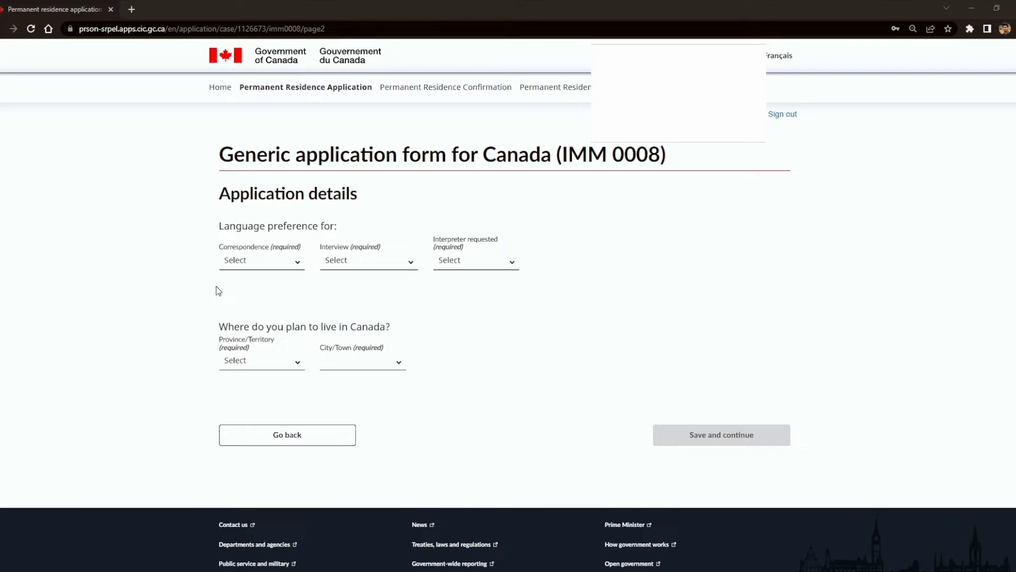
Step: Set correspondence and interview languages to English and Interpreter requested to No
left_click(236, 268)
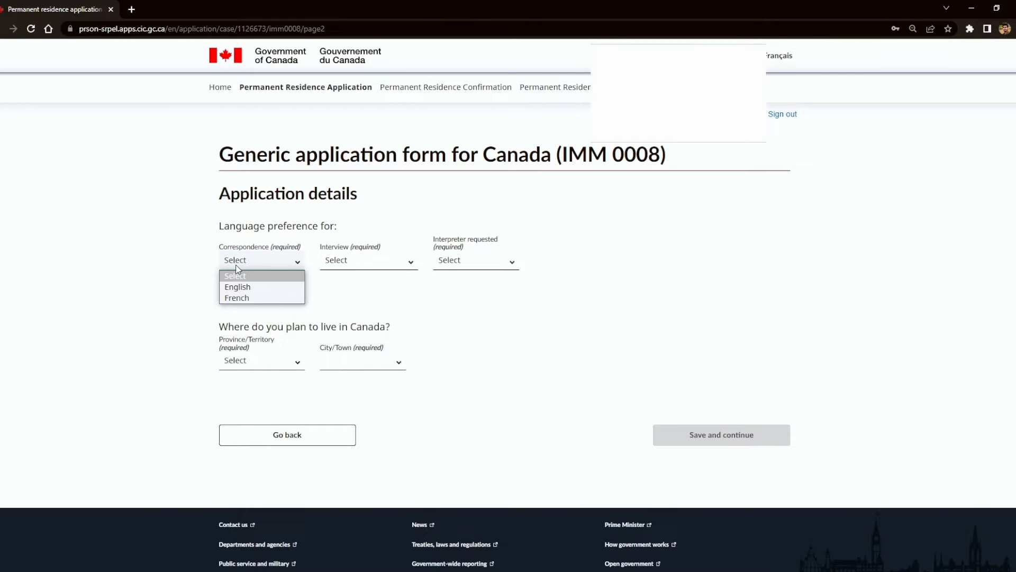
left_click(247, 287)
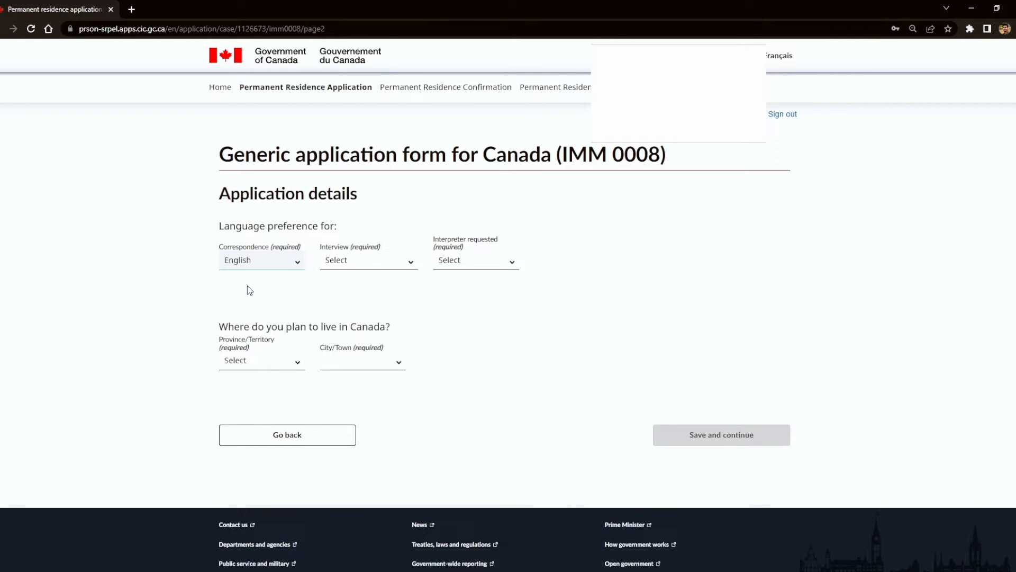
left_click(378, 259)
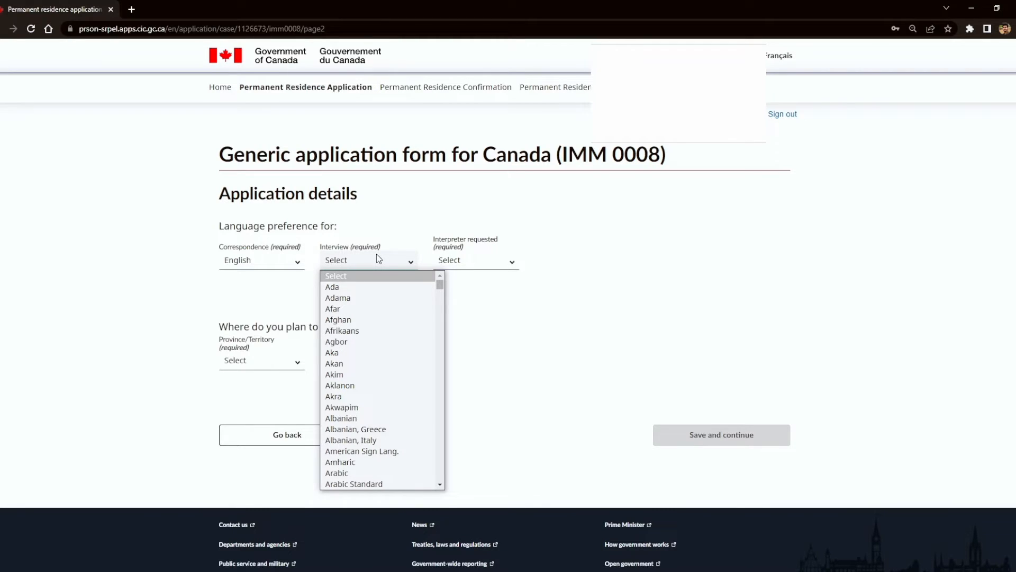
type("English")
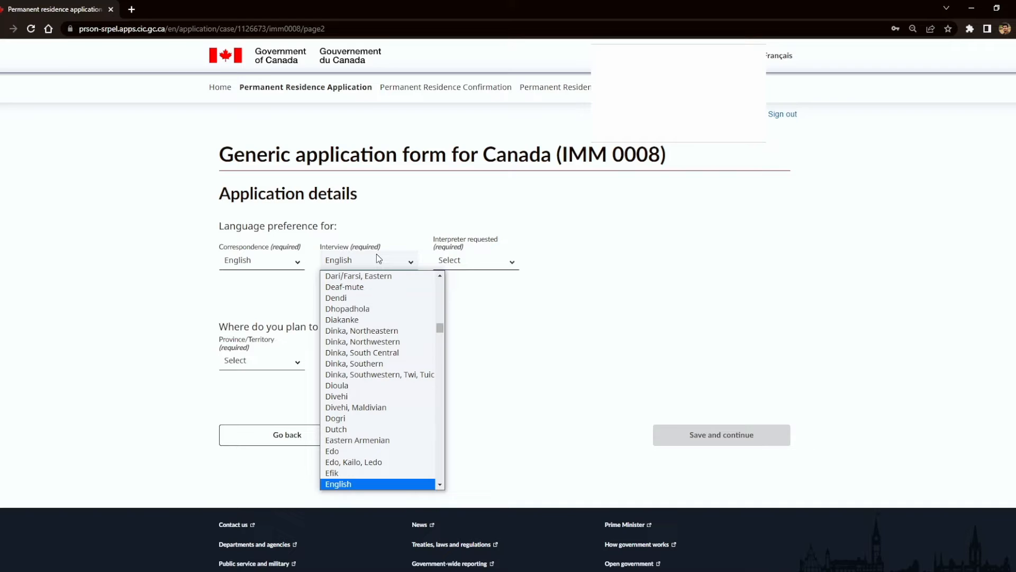
left_click(412, 481)
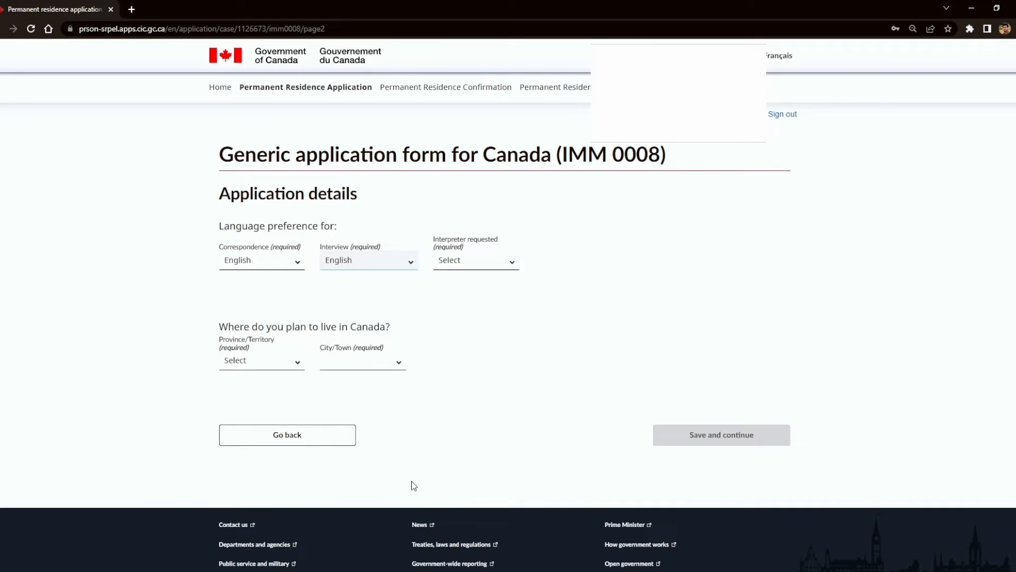
left_click(484, 257)
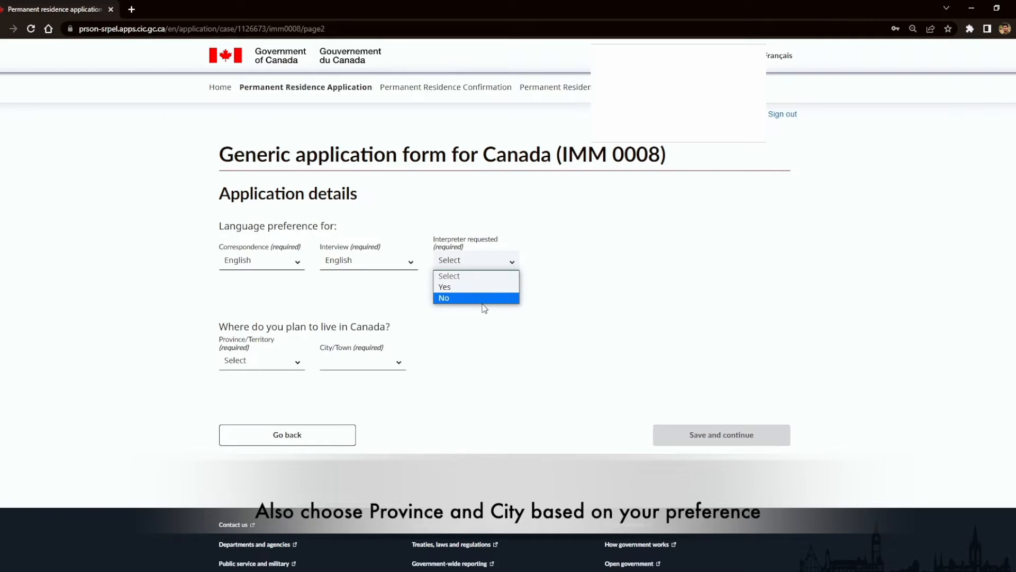
left_click(487, 297)
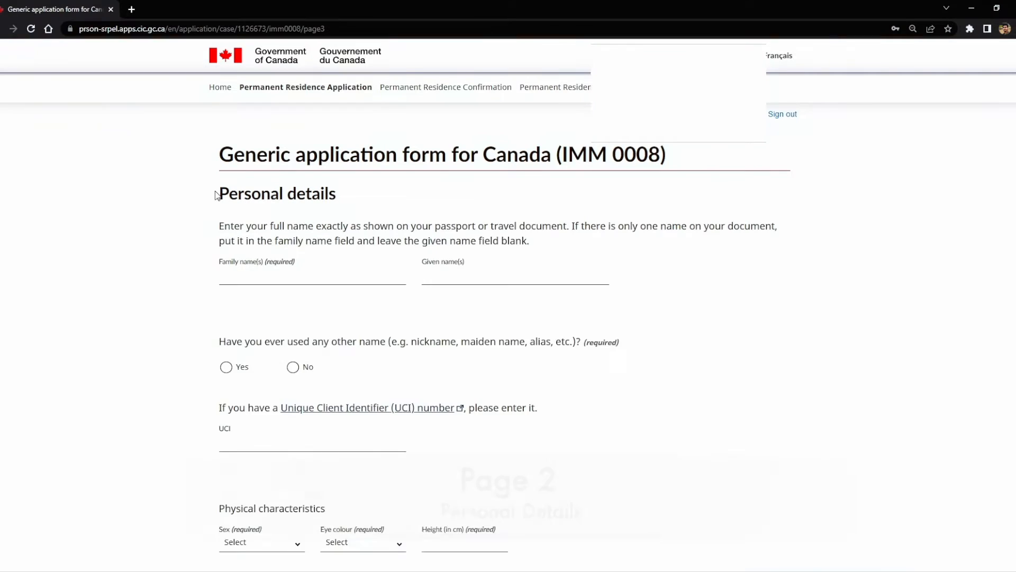
left_click_drag(215, 195, 356, 206)
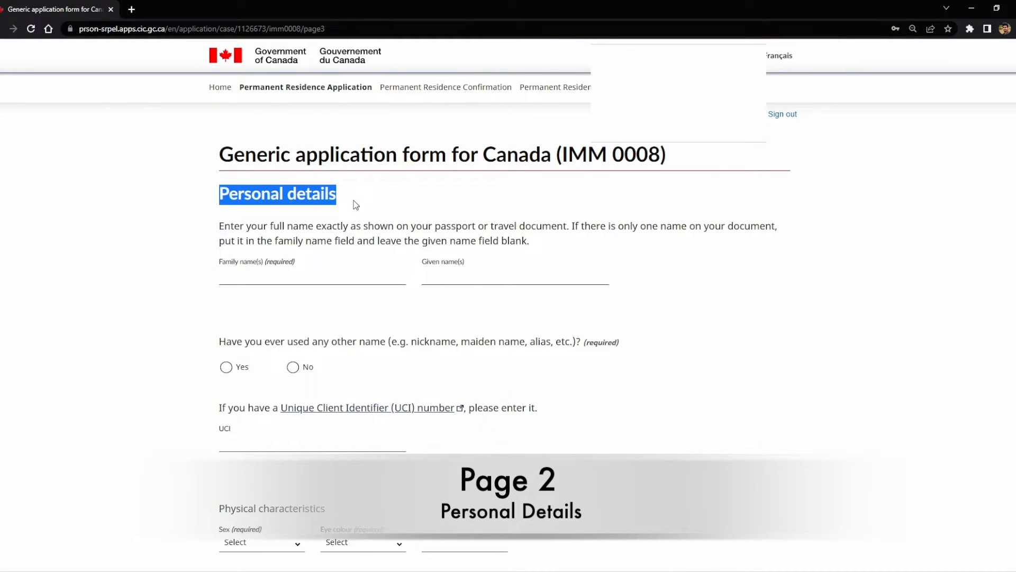
left_click(269, 257)
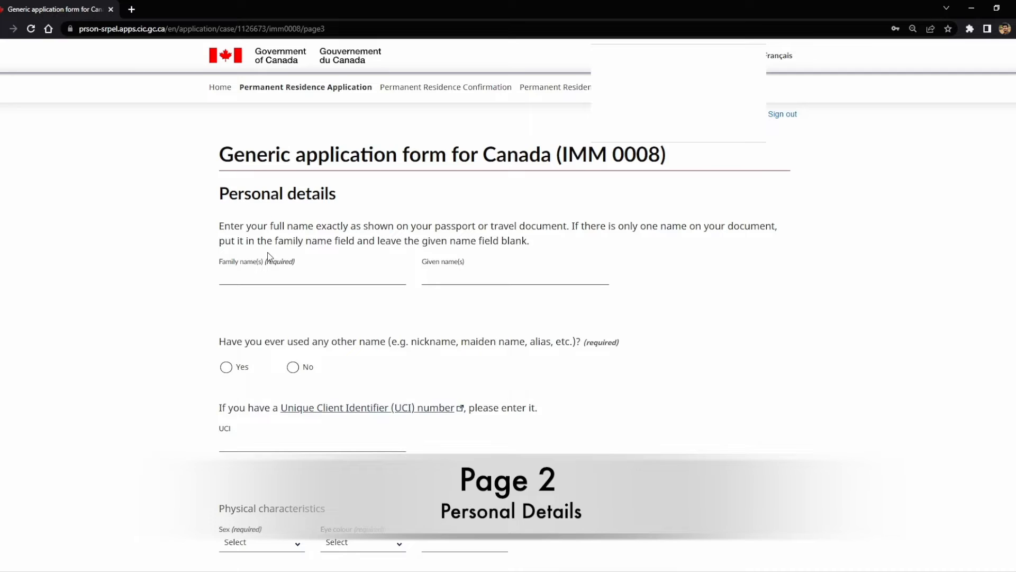
left_click(263, 278)
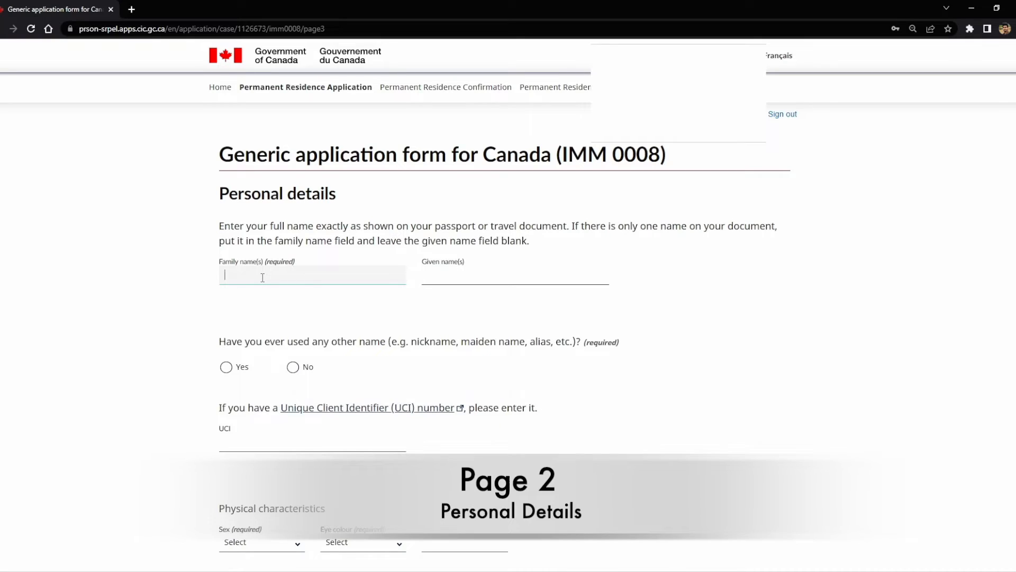
left_click(534, 275)
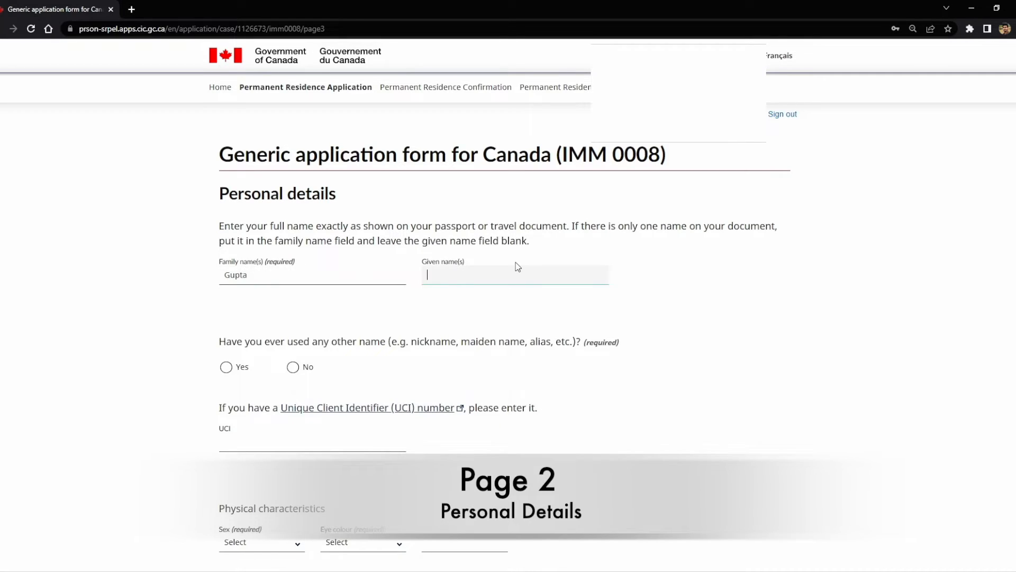
left_click_drag(245, 341, 360, 344)
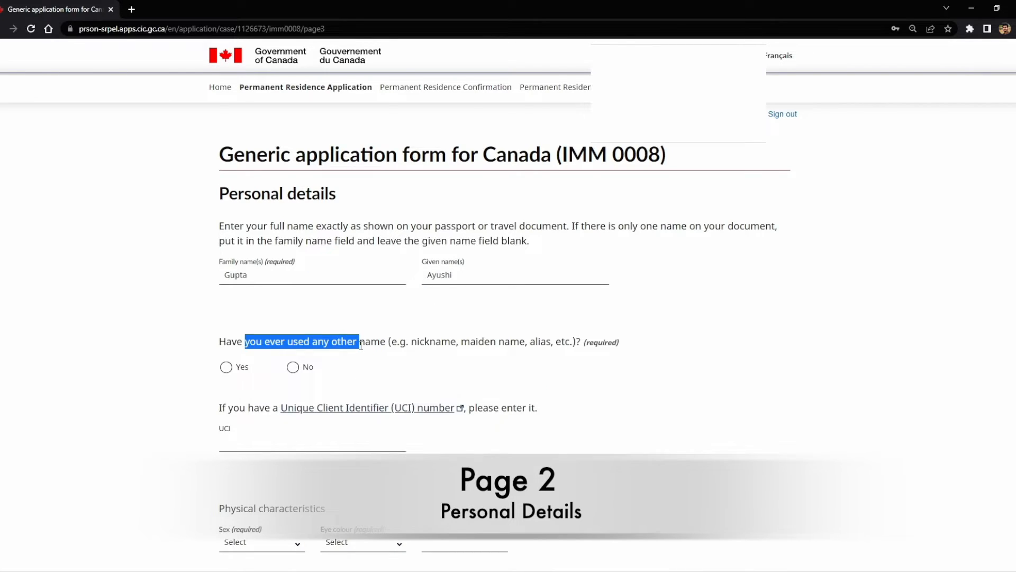
left_click(294, 368)
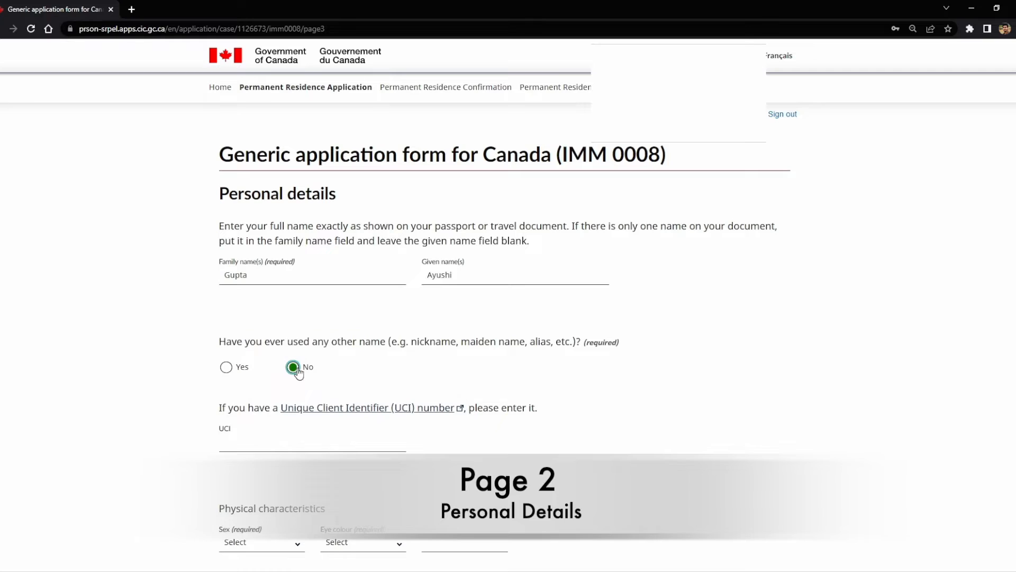
left_click(201, 419)
left_click_drag(201, 419, 228, 425)
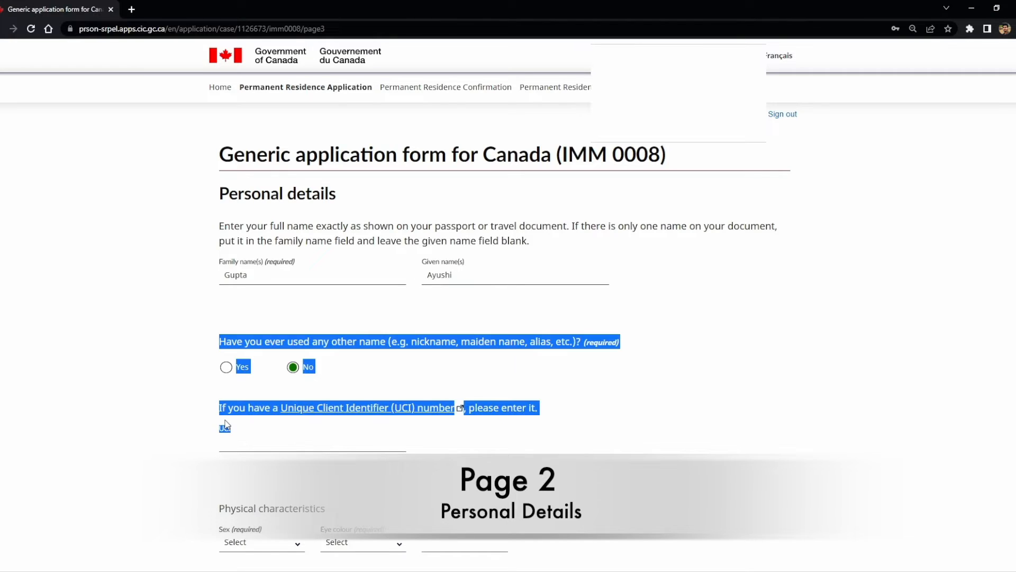
left_click(171, 426)
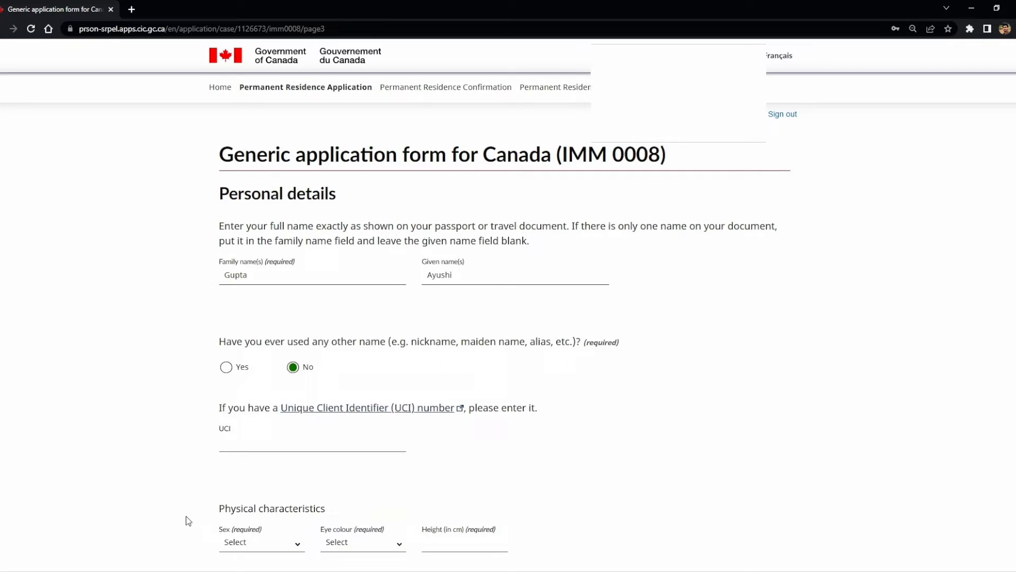
Step: Set sex to Female, eye colour to Brown and height to 160 cm
left_click(280, 547)
left_click(275, 494)
left_click(354, 547)
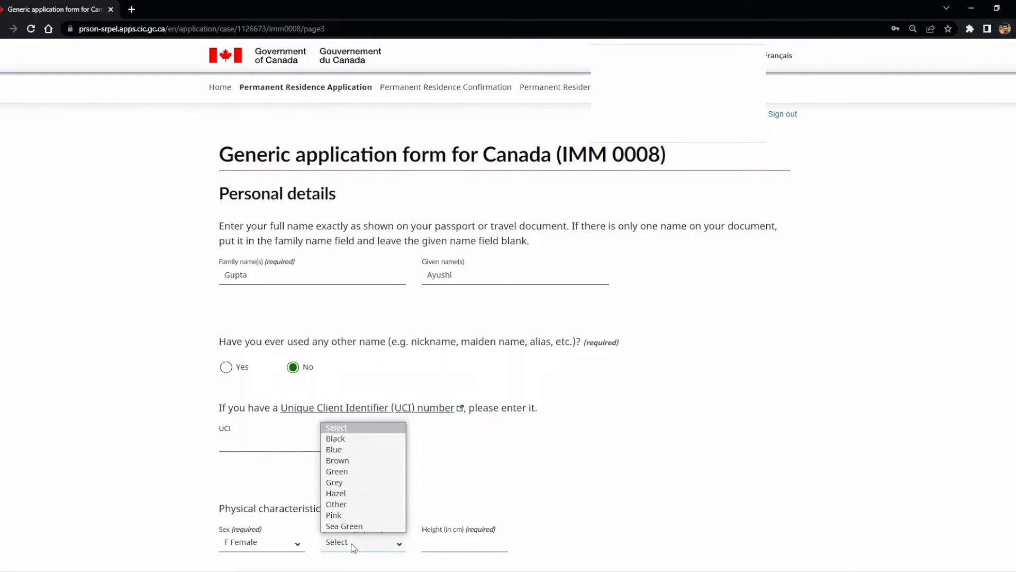
left_click(352, 461)
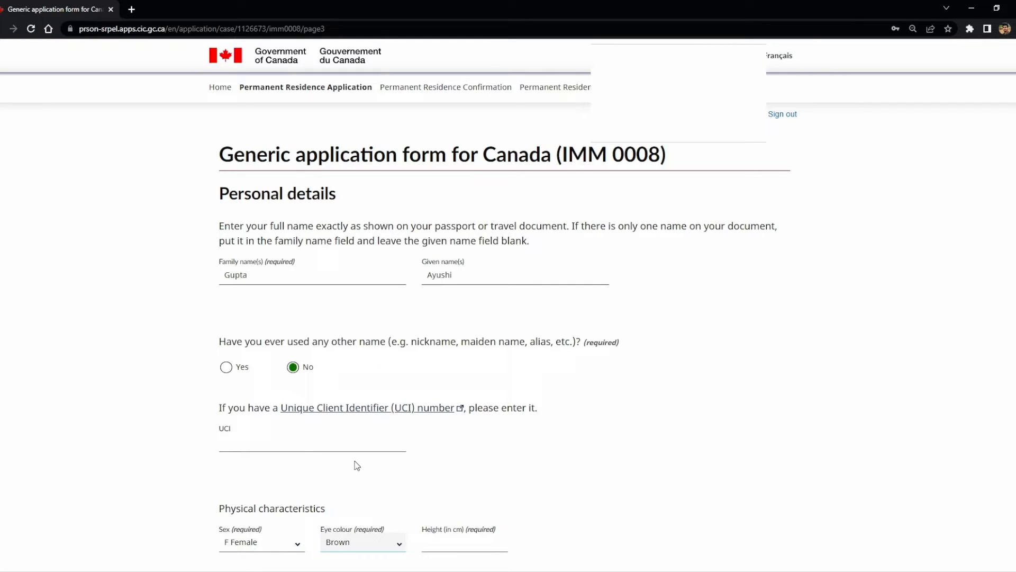
left_click(458, 545)
type("160")
left_click(657, 527)
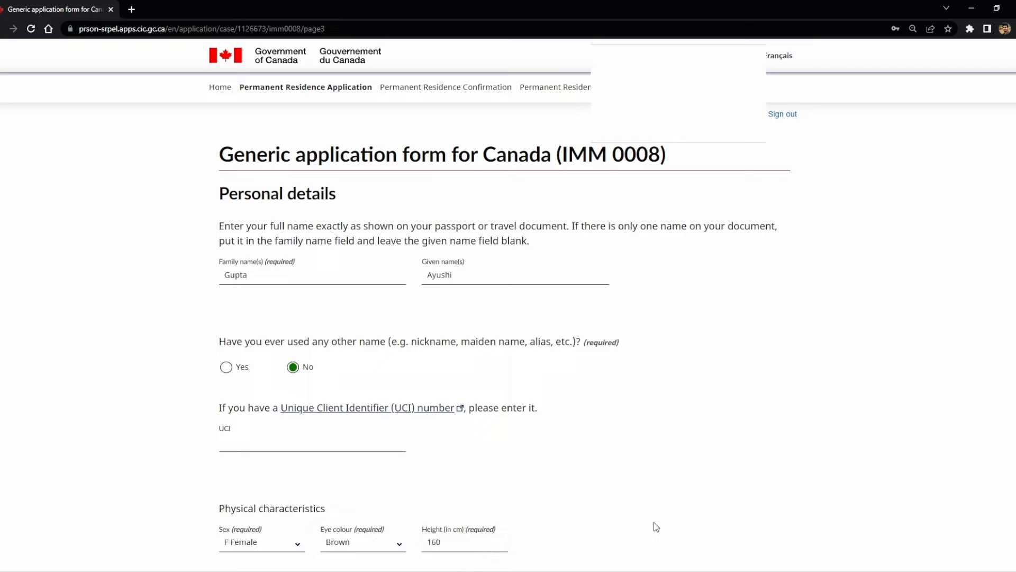
Step: Enter date of birth 1996/01/01, place of birth Mumbai, and country of birth India
scroll(164, 486, "down", 6)
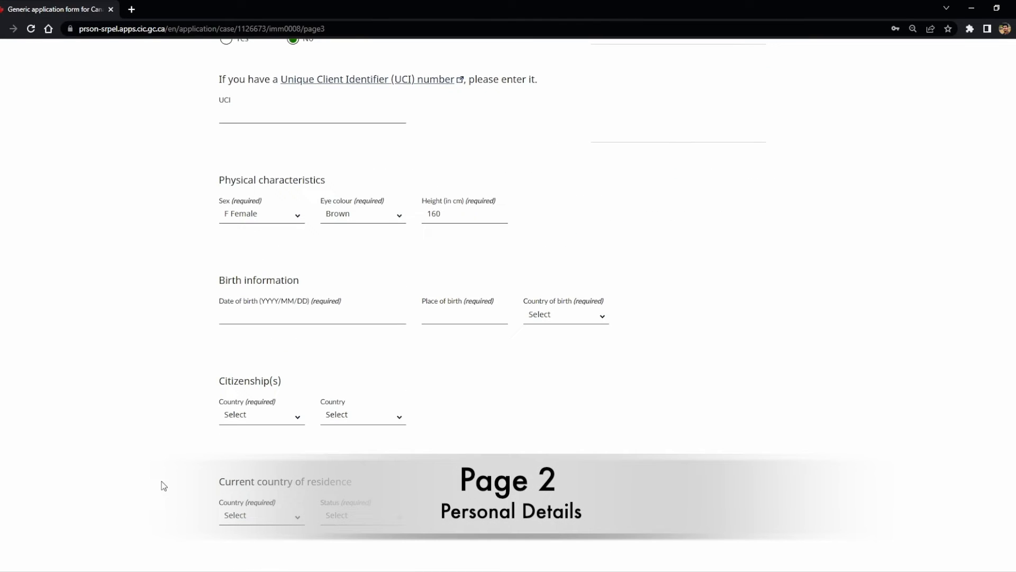
left_click(293, 318)
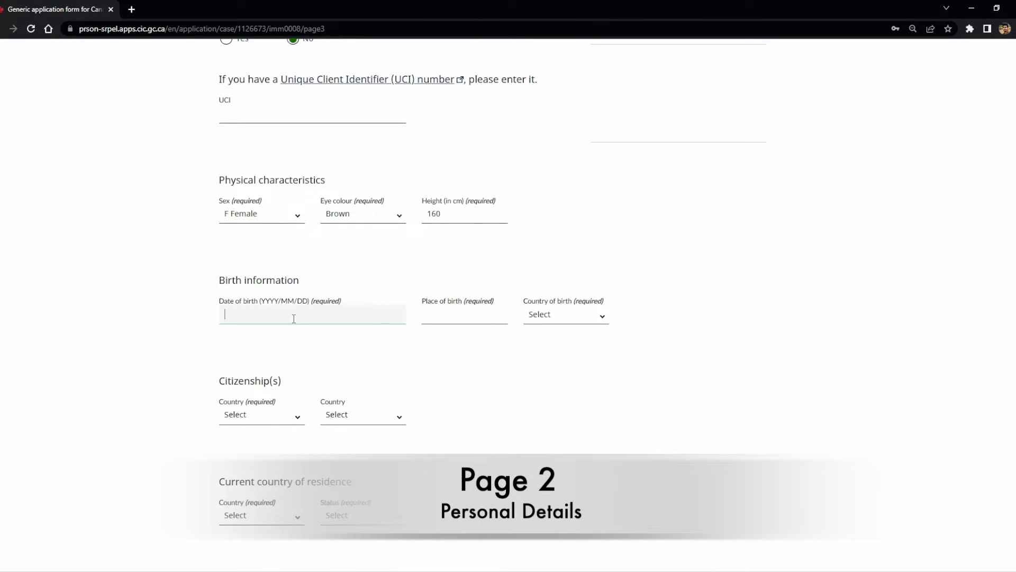
type("1996/01/01")
left_click(453, 323)
type("Mumbai")
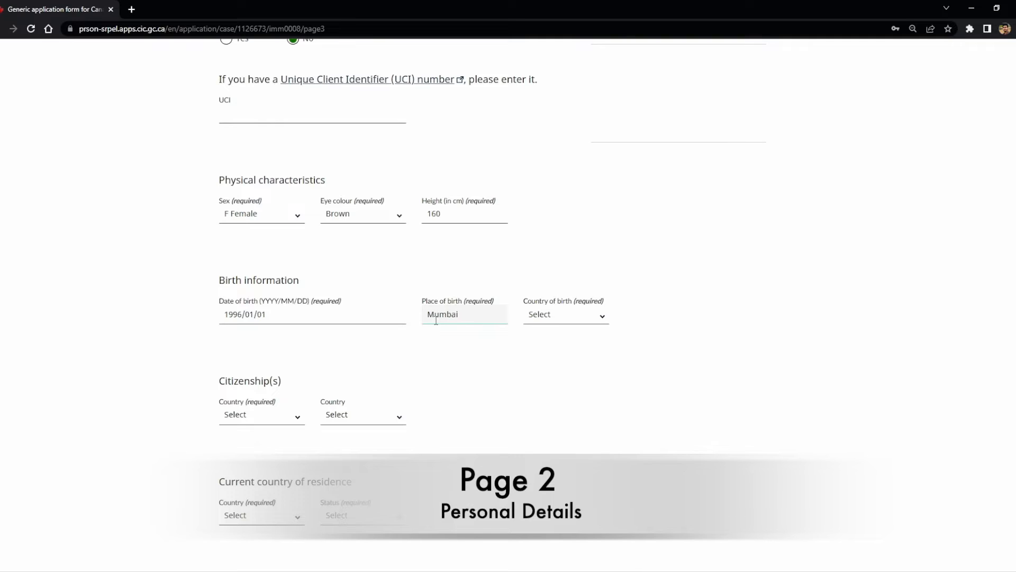
left_click(567, 315)
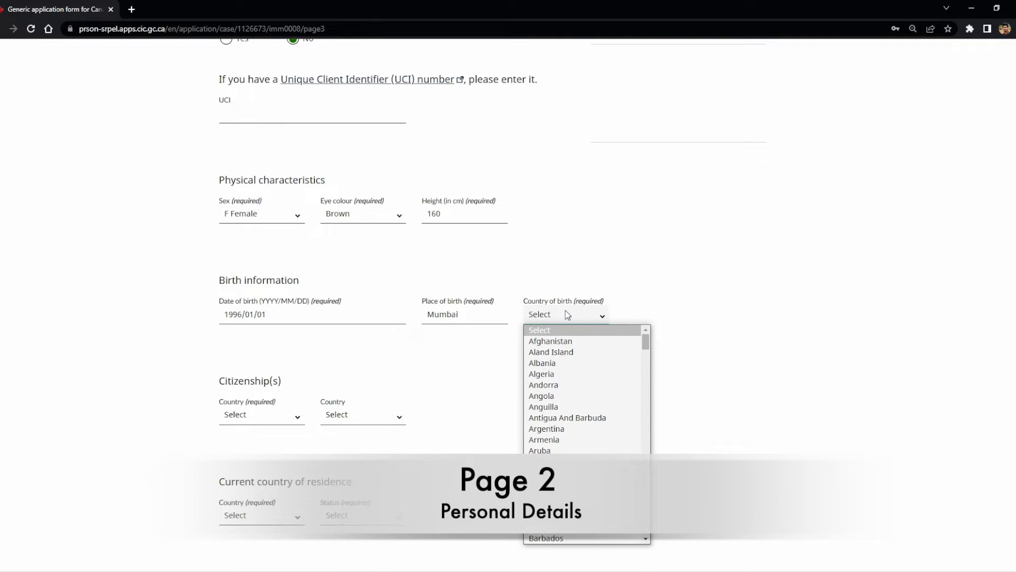
type("india")
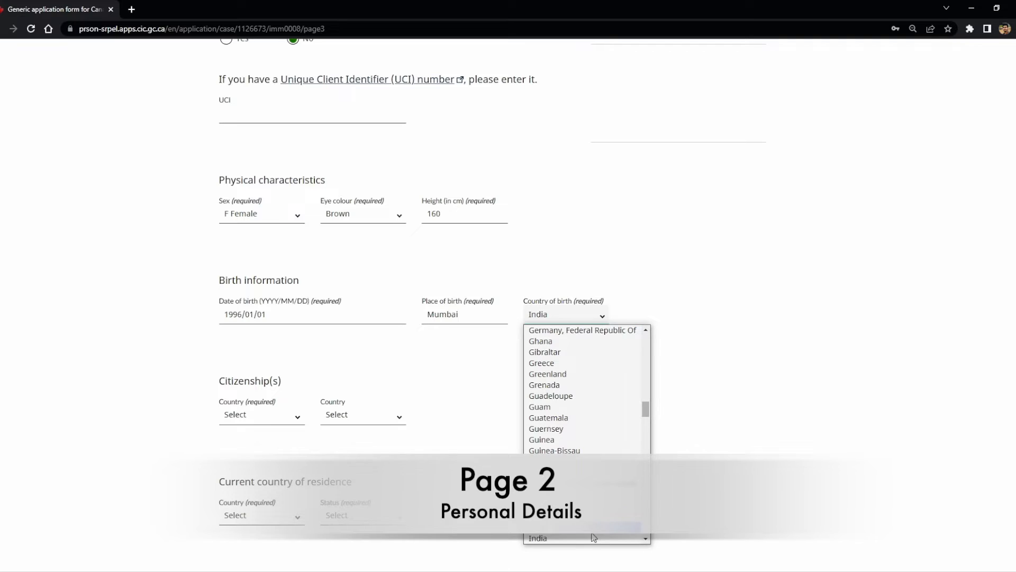
left_click(592, 538)
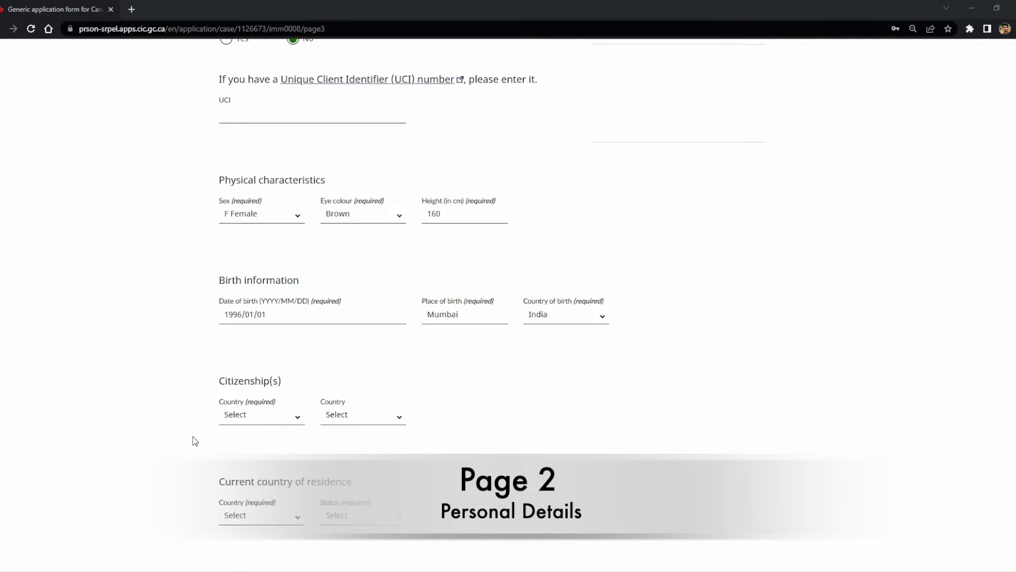
Step: Set citizenship and current residence country to India with status Citizen
left_click(282, 418)
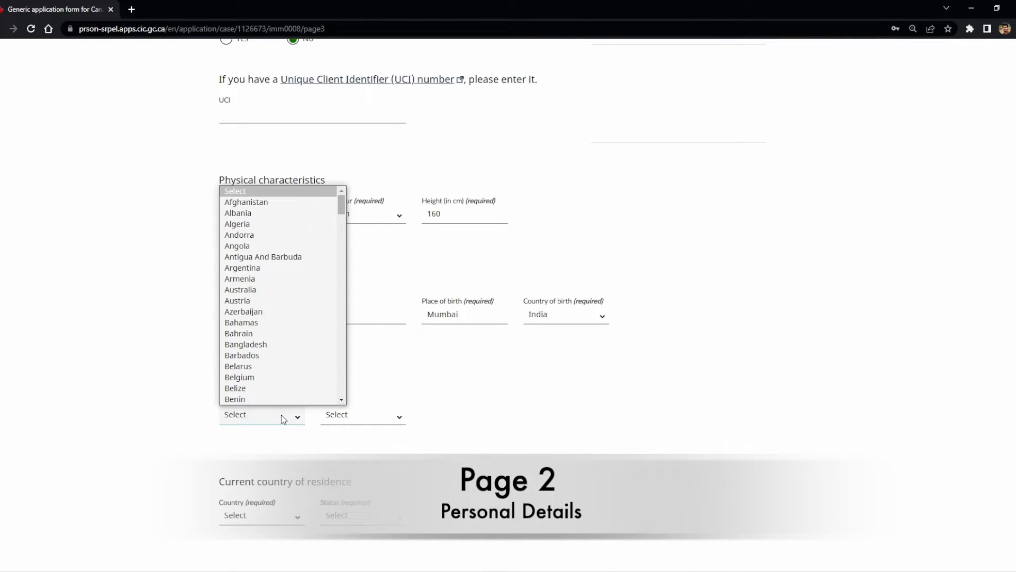
type("india")
key("Return")
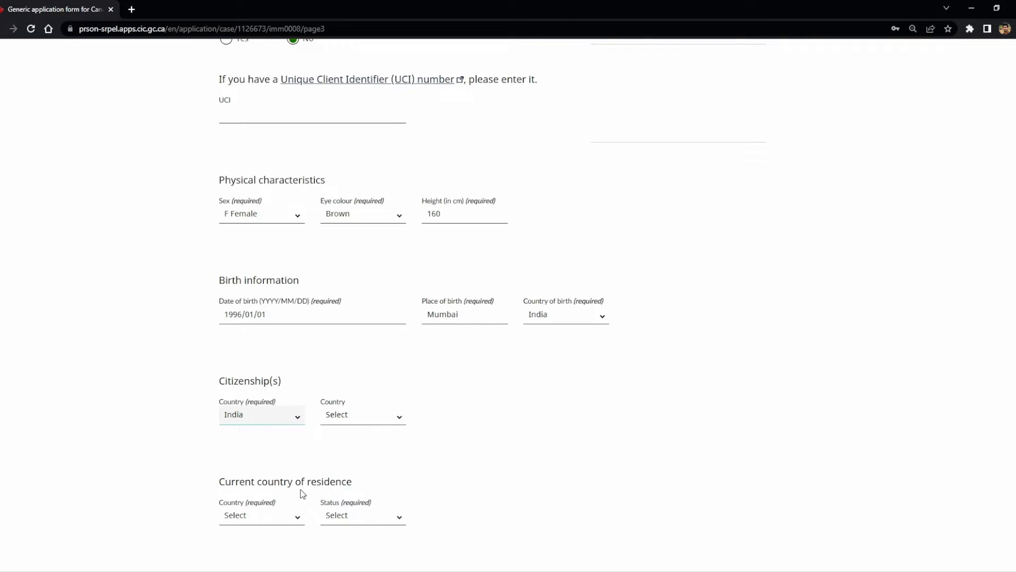
left_click(252, 523)
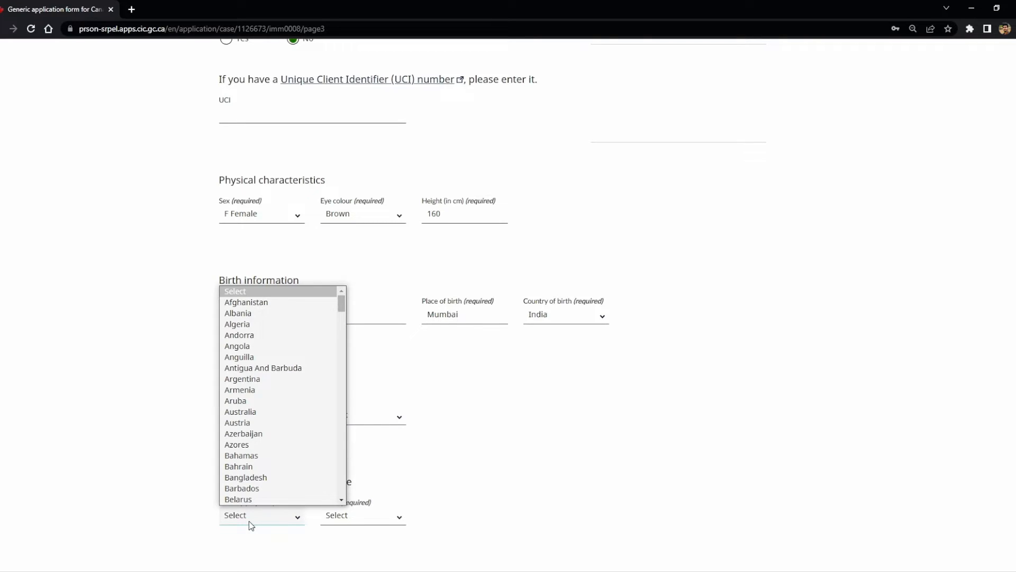
type("ind")
key("Return")
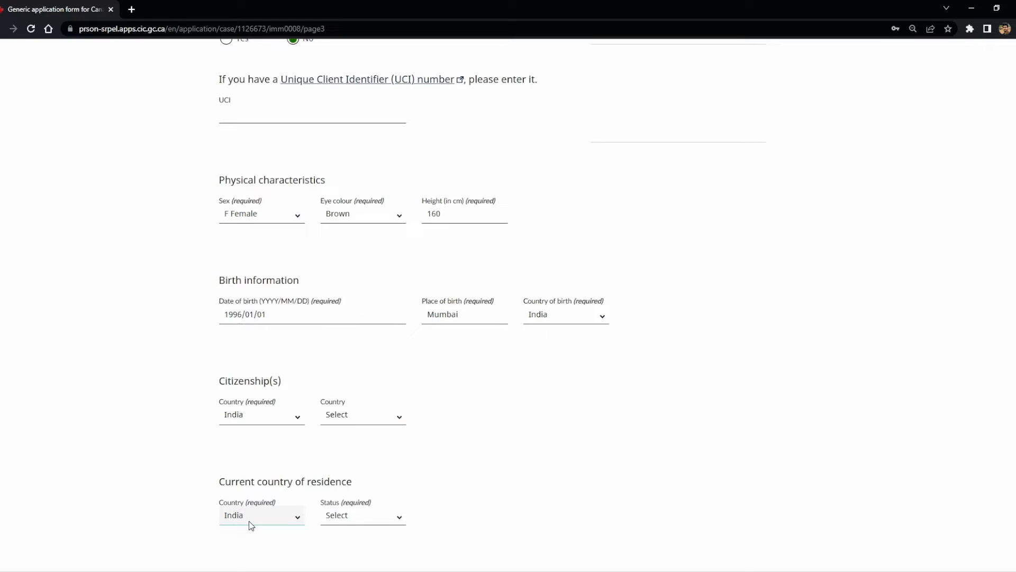
left_click(324, 521)
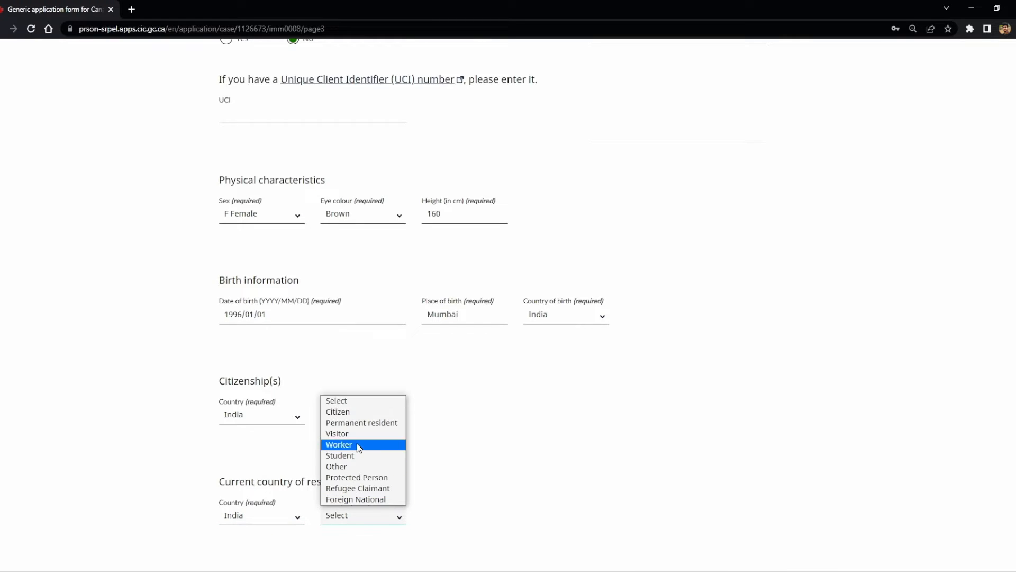
left_click(362, 412)
Step: Answer No to having lived in other countries during the past five years
left_click(520, 534)
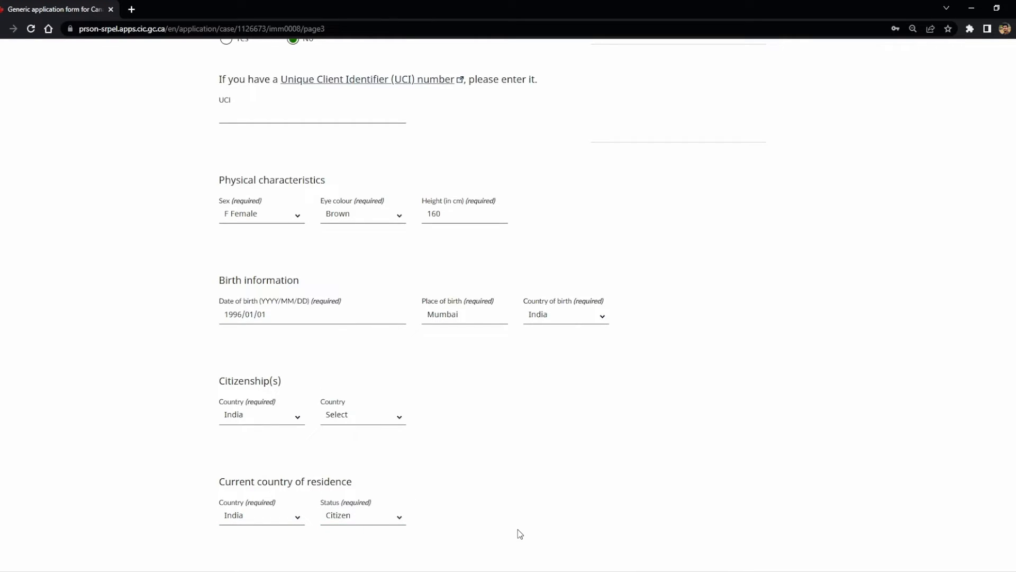
scroll(139, 490, "down", 4)
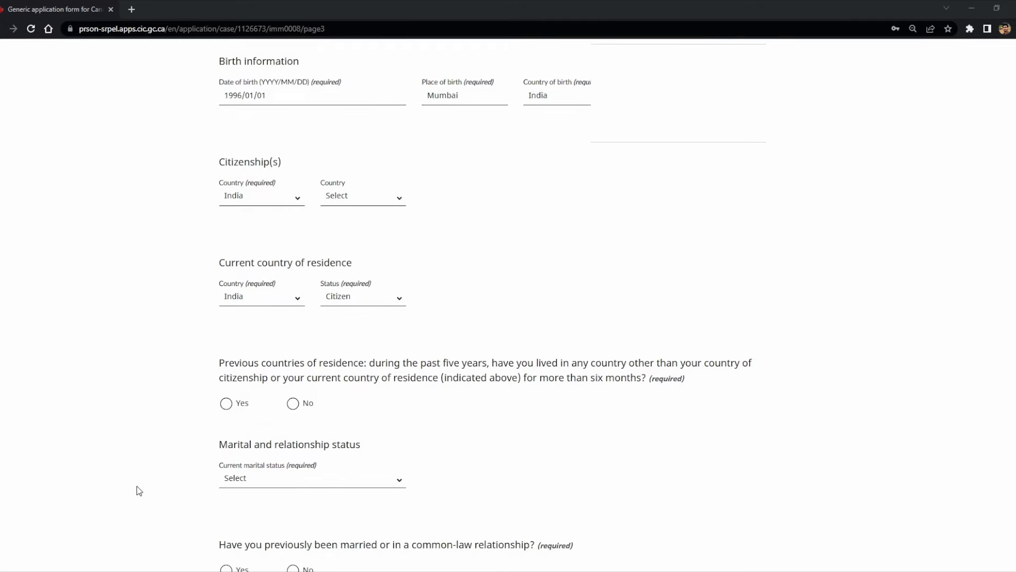
left_click(304, 404)
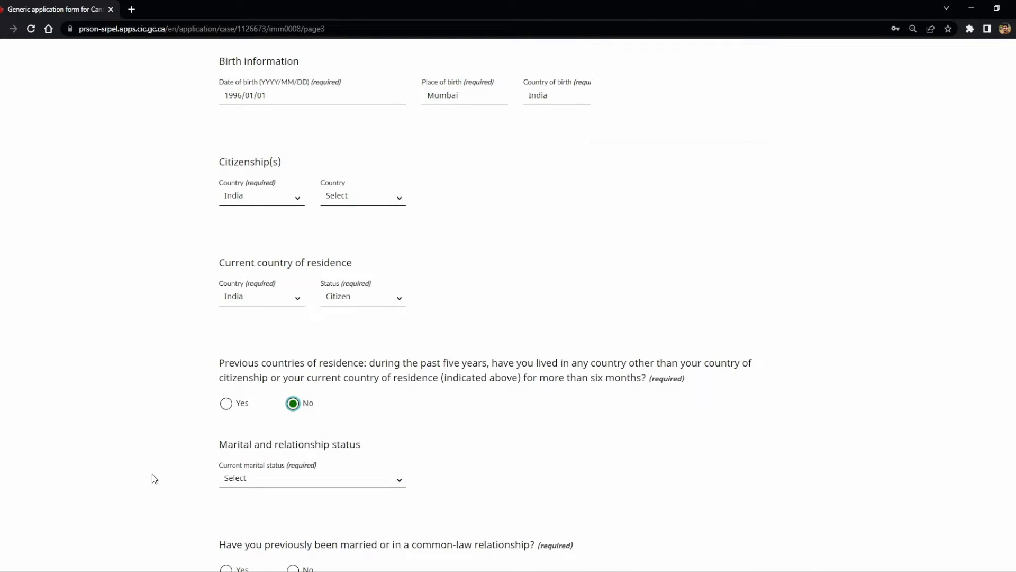
scroll(152, 474, "down", 2)
left_click(279, 367)
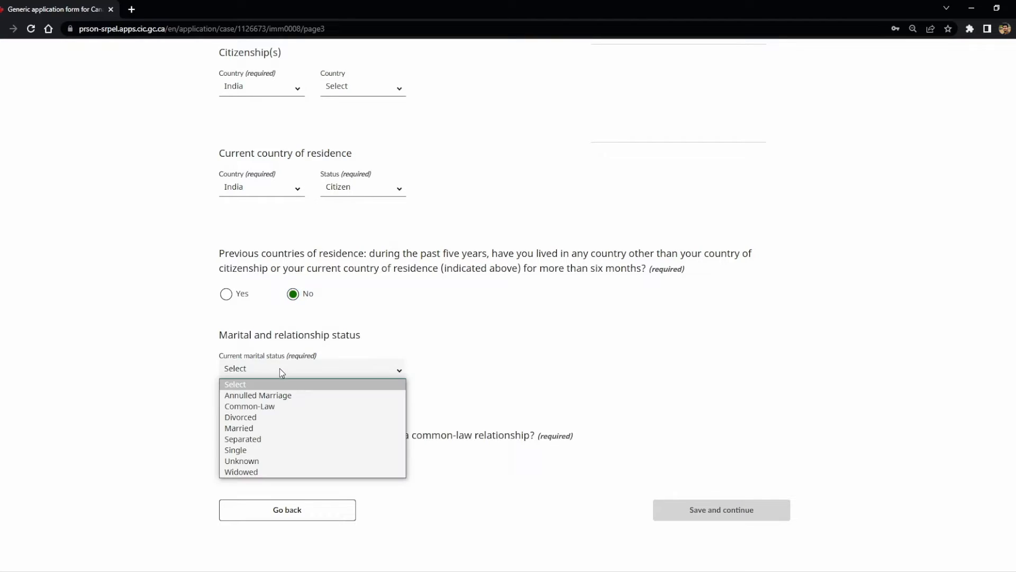
Step: Set marital status to Married with marriage date 2022/01/01
left_click(277, 432)
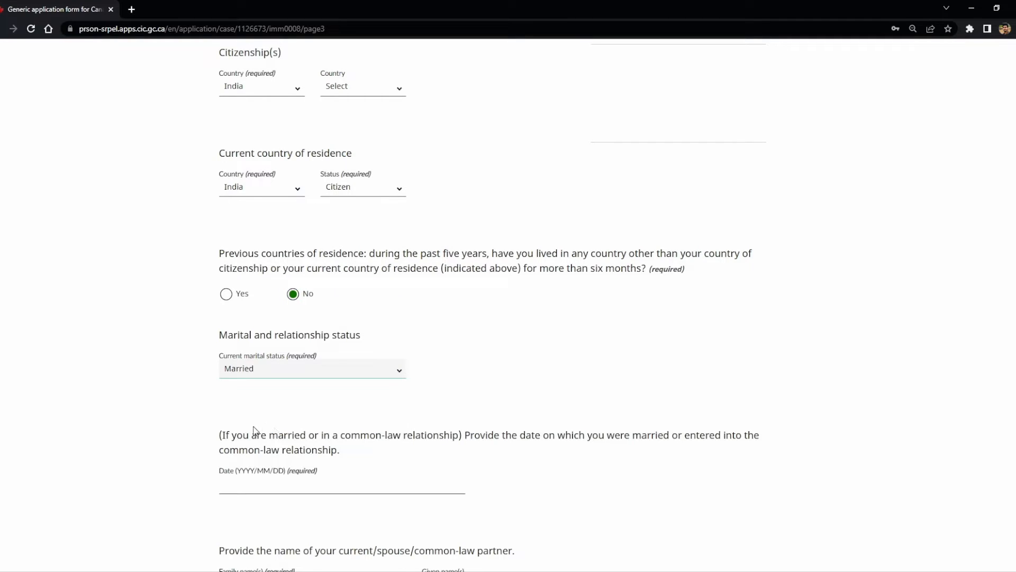
scroll(175, 406, "down", 3)
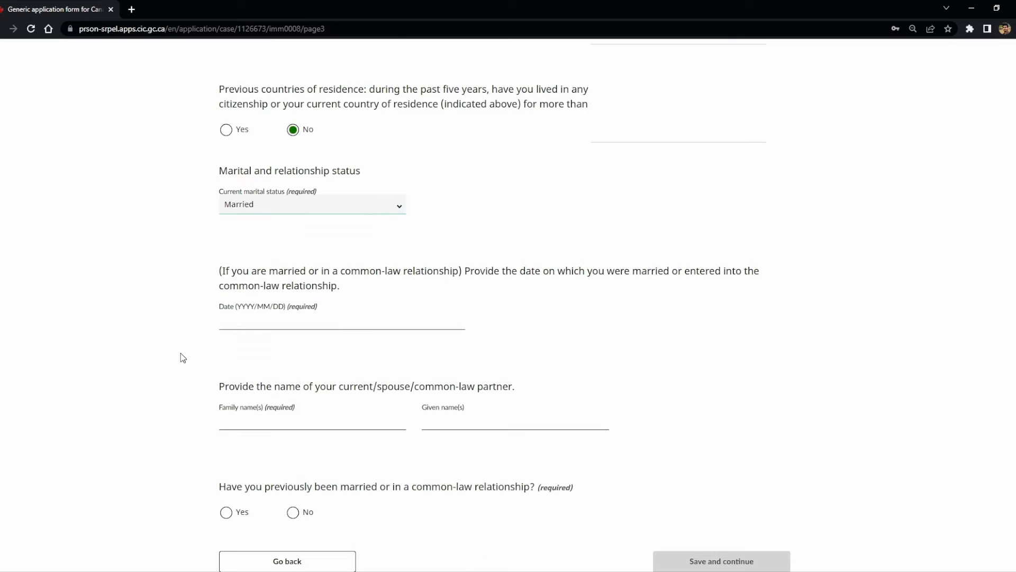
left_click(268, 324)
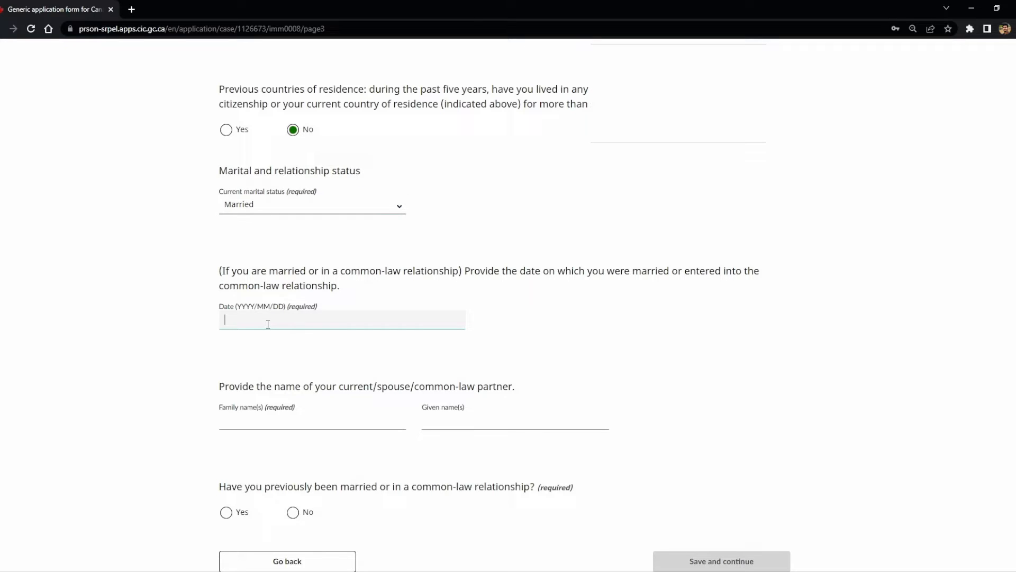
type("2022/01/01")
left_click(174, 418)
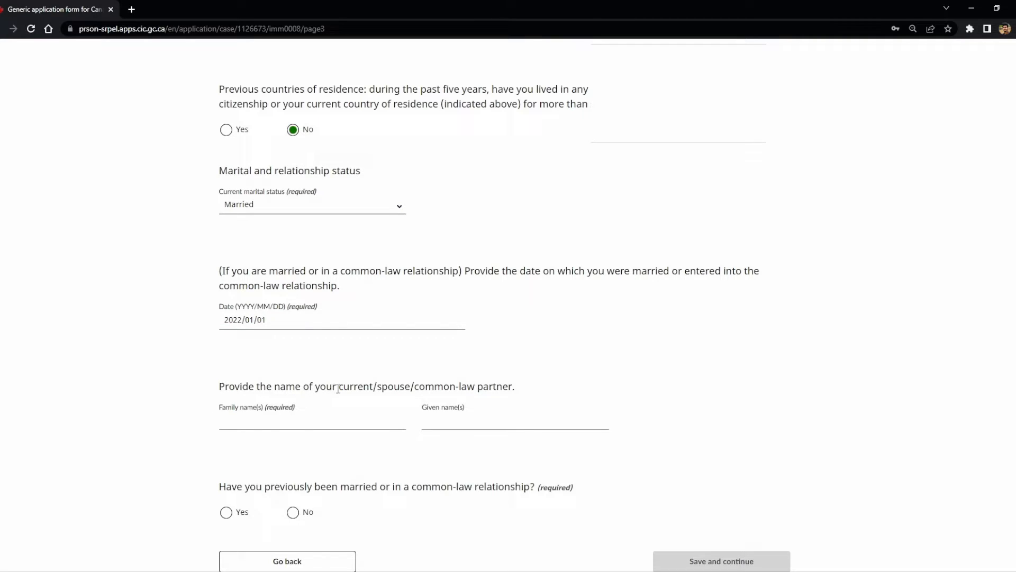
Step: Enter the spouse's family and given names and answer No to previous marriage
left_click(335, 420)
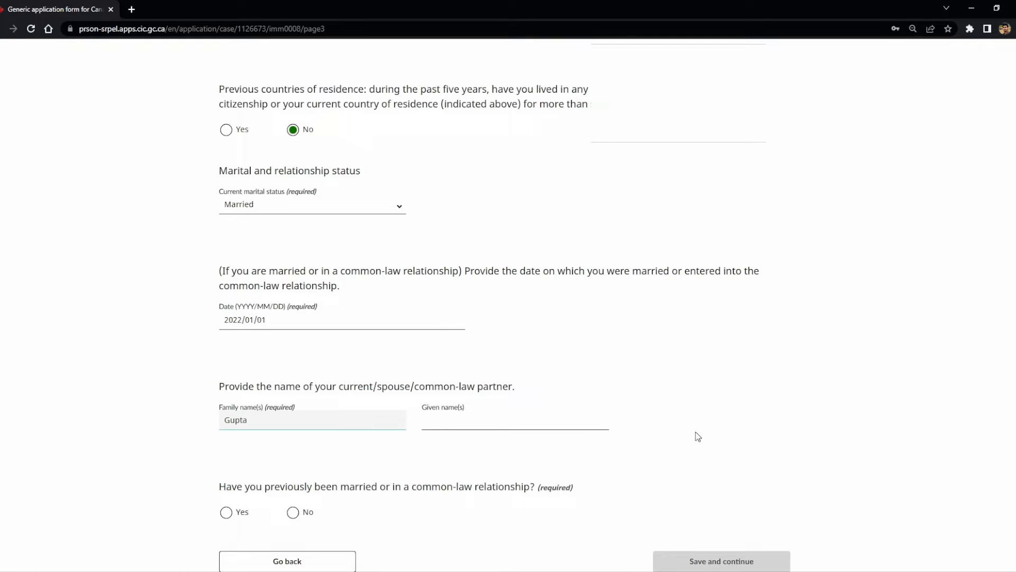
left_click(576, 412)
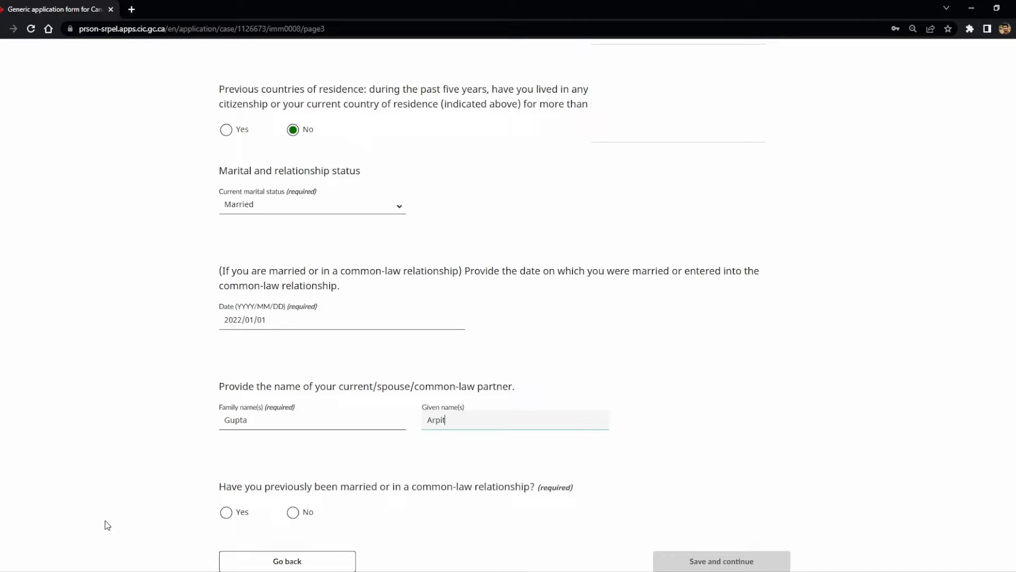
left_click(133, 487)
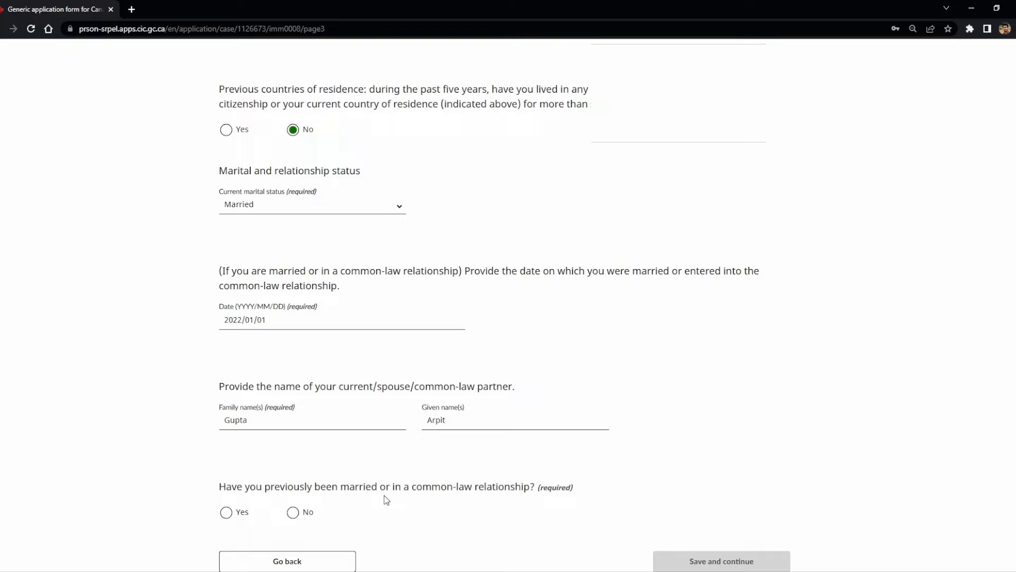
left_click(299, 515)
scroll(464, 511, "down", 3)
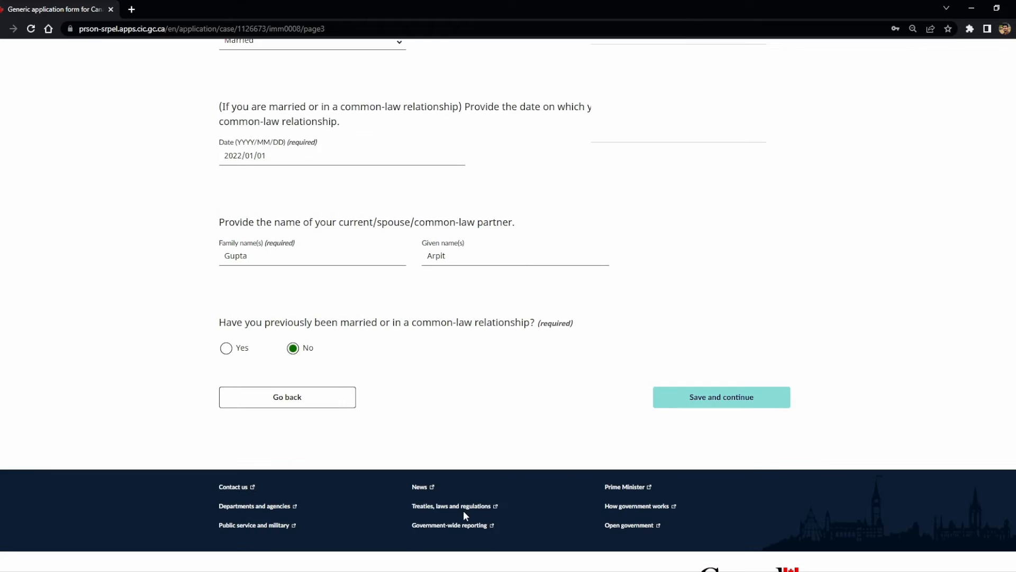
Step: Save the marital details and read the Contact information page instructions
left_click(721, 408)
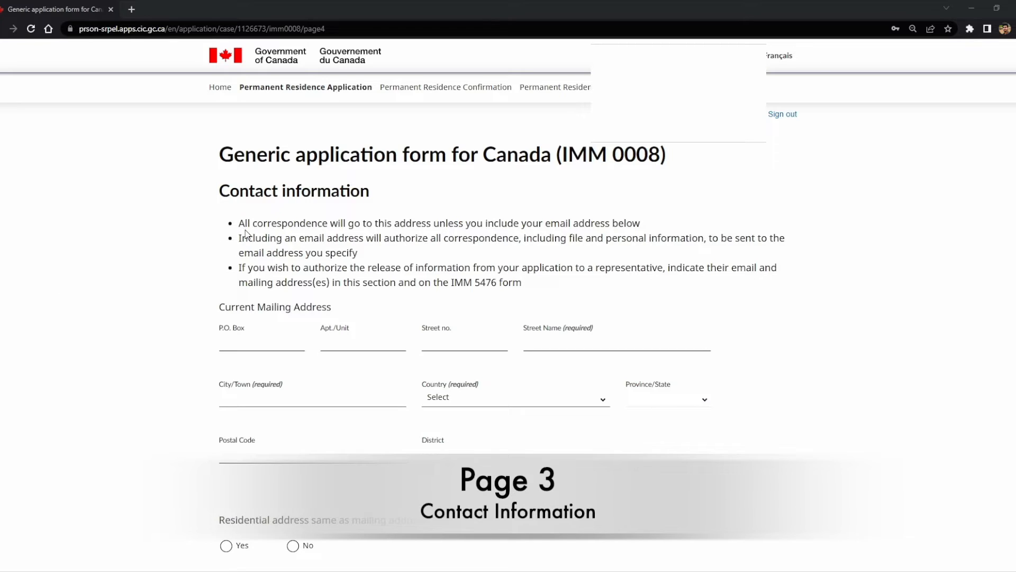
left_click_drag(239, 223, 649, 225)
left_click(488, 251)
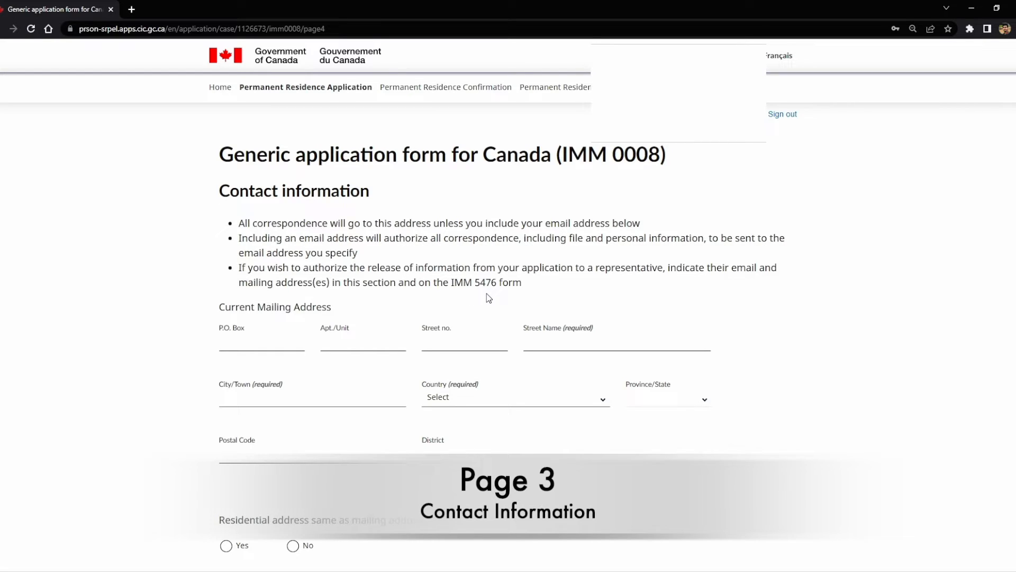
left_click_drag(217, 310, 334, 313)
left_click(336, 316)
Step: Enter N/A for P.O. Box and unit, then the mailing street number, street name and city
left_click(250, 345)
type("N/A")
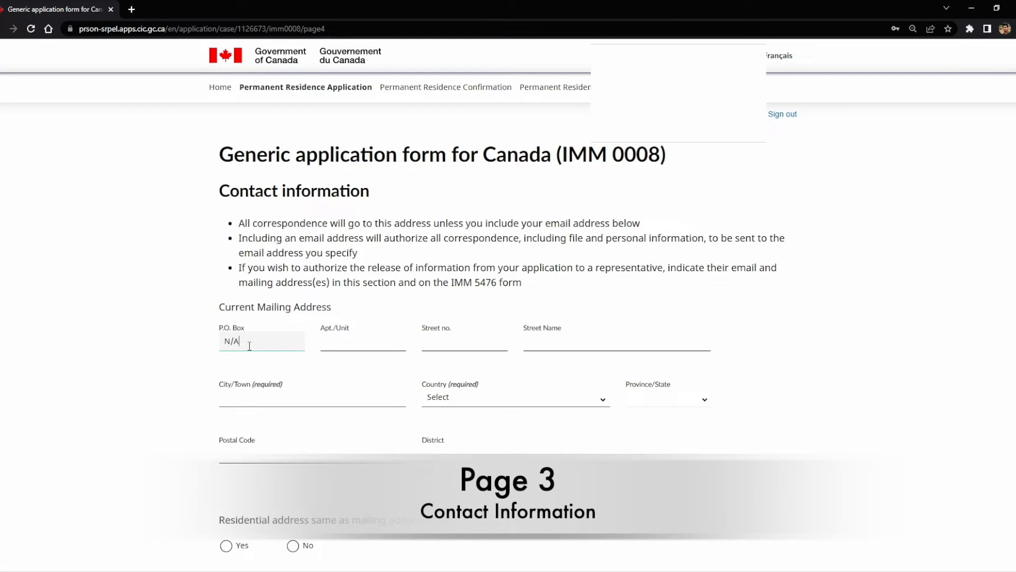
left_click(361, 341)
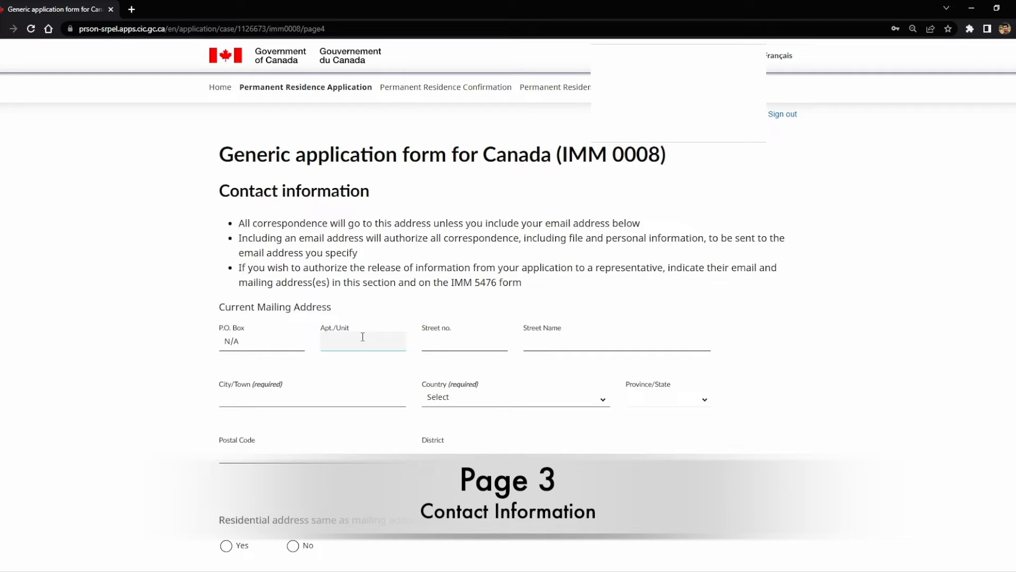
type("N")
type("?A")
key("BackSpace")
key("BackSpace")
type("/A")
left_click(468, 342)
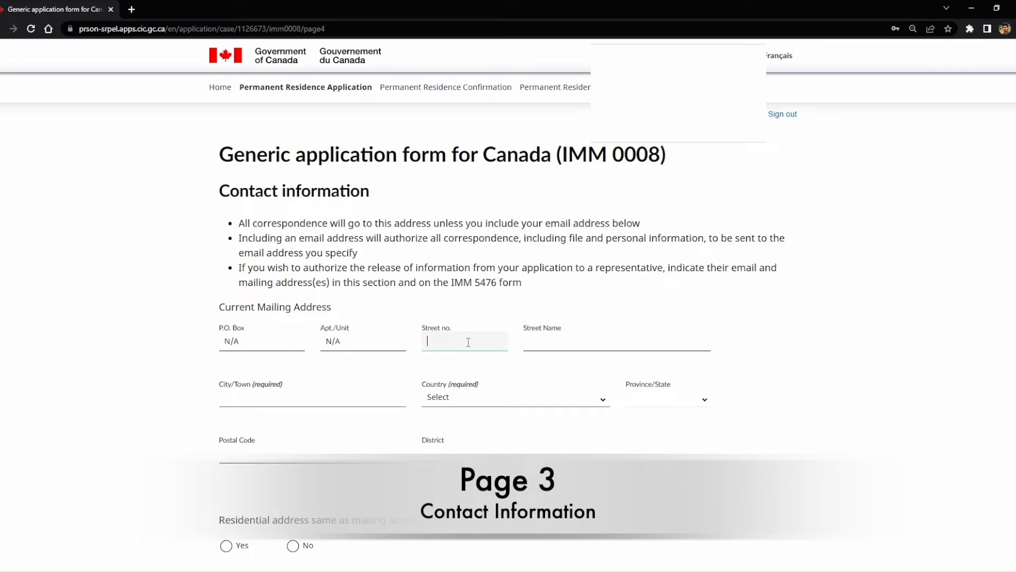
type("1111")
left_click(551, 348)
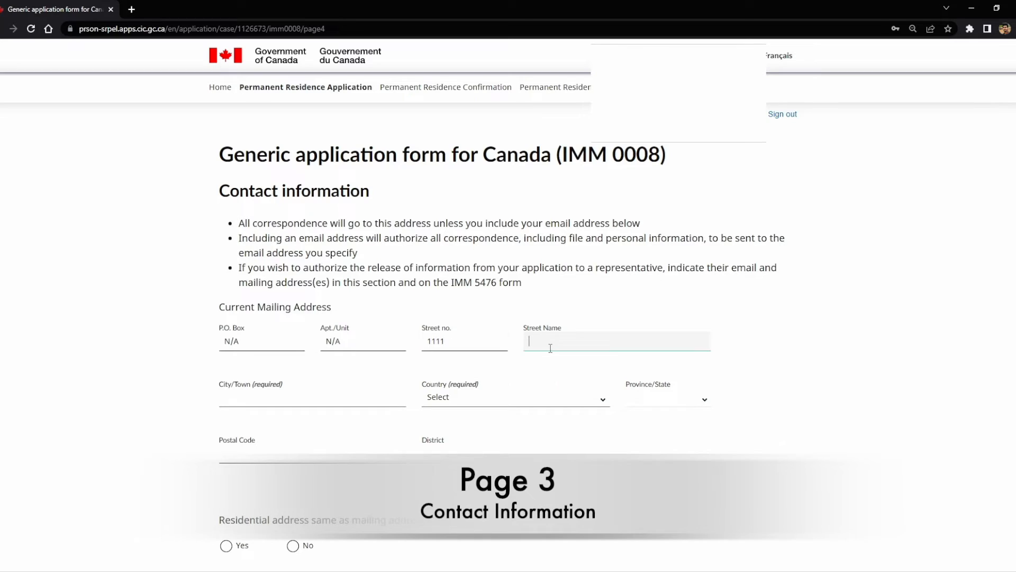
type("ABC Drive")
left_click(335, 407)
type("Toronto")
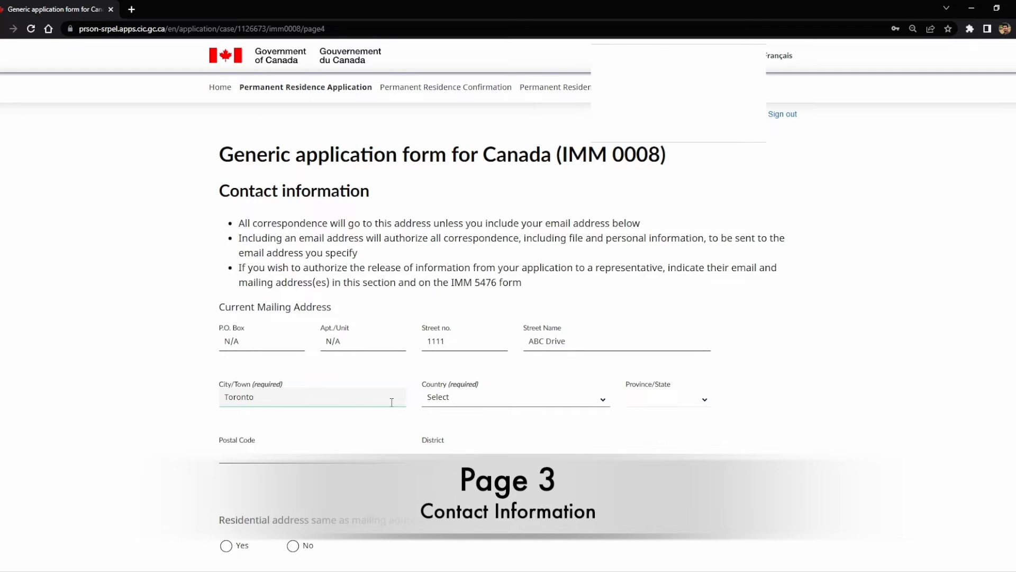
Step: Set the mailing country to Canada and province to ON, and enter the postal code
left_click(455, 401)
type("can")
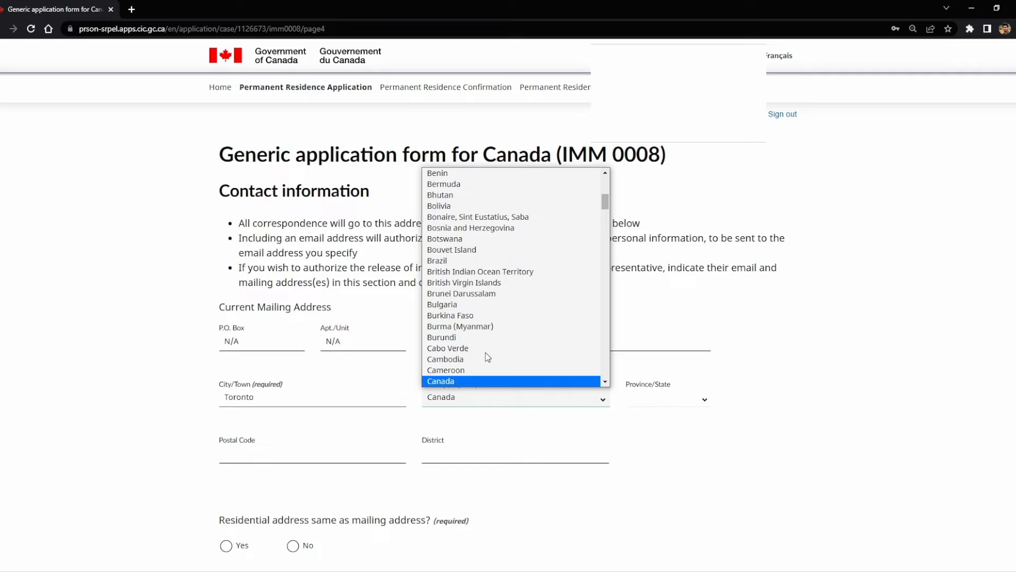
key("Return")
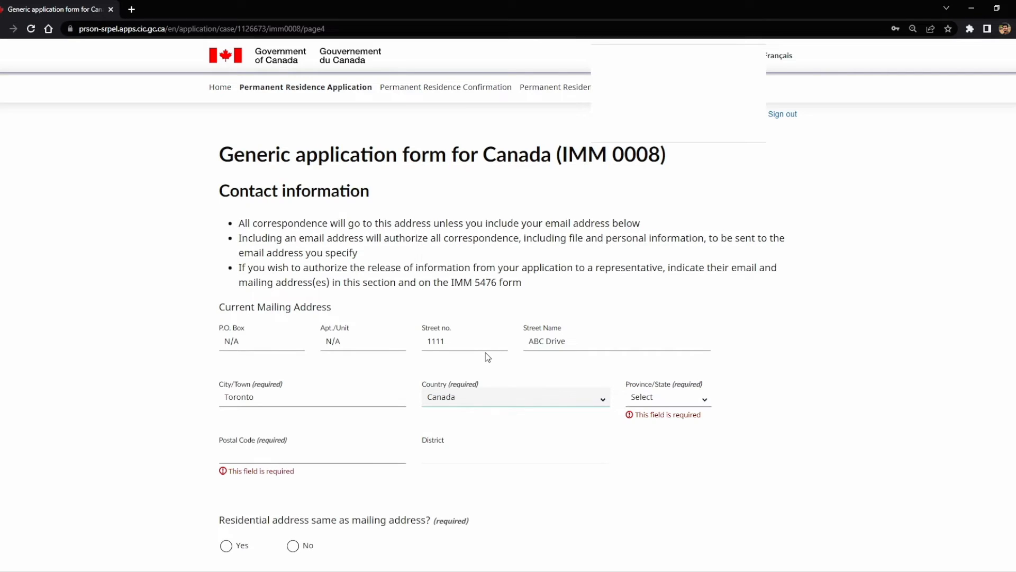
left_click(699, 399)
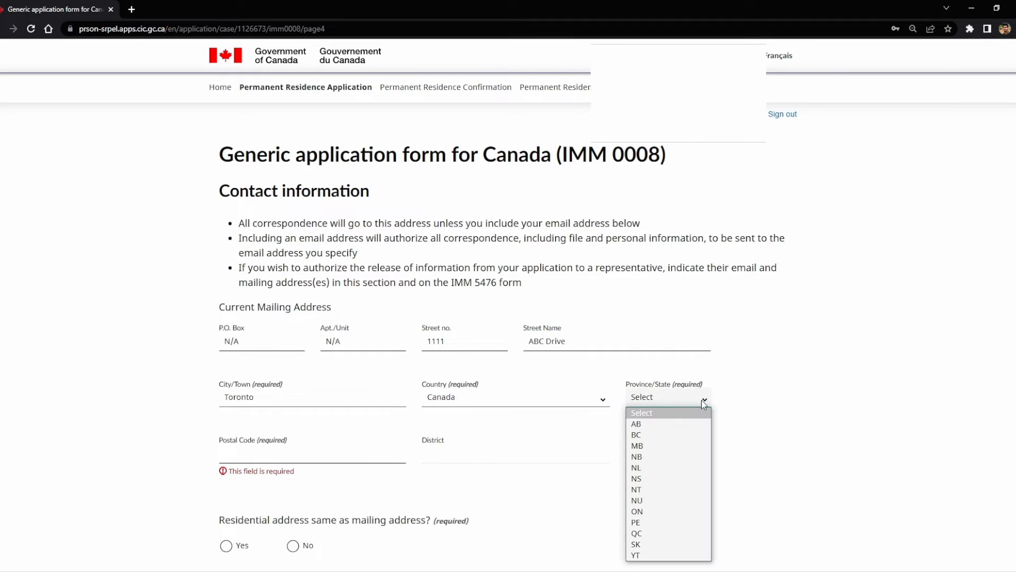
left_click(665, 509)
left_click(302, 459)
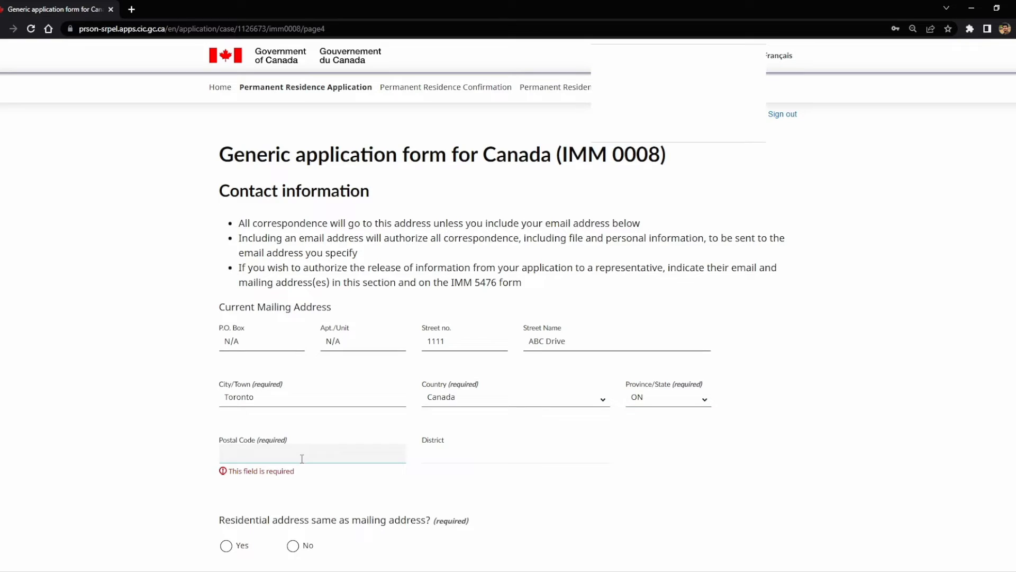
type("A1B")
key("BackSpace")
type("A 1A1")
left_click(263, 477)
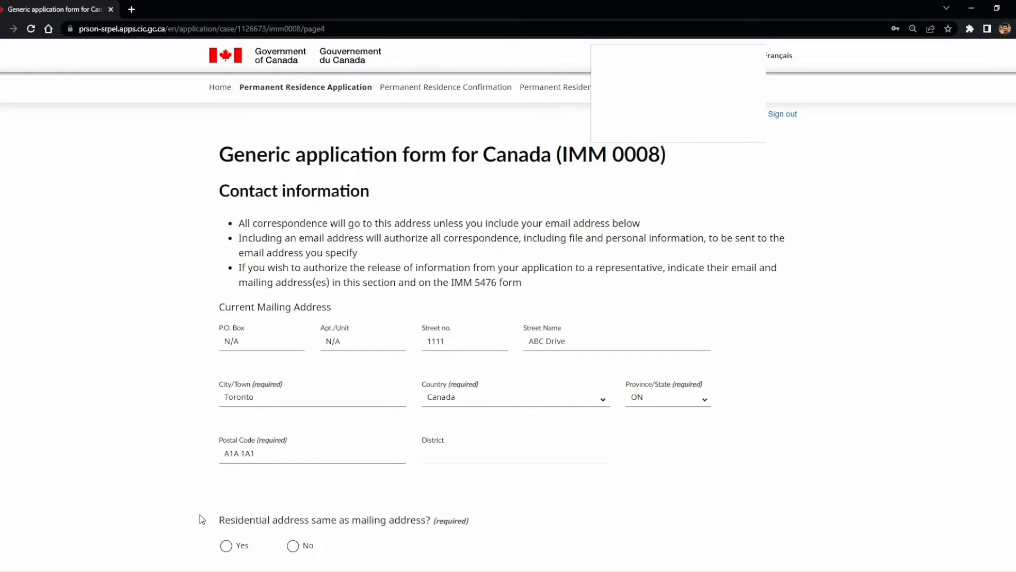
left_click_drag(254, 524, 410, 524)
Step: Mark the residential address as different and enter its unit, street number, street name and city
left_click(292, 548)
scroll(81, 478, "down", 4)
scroll(123, 440, "down", 2)
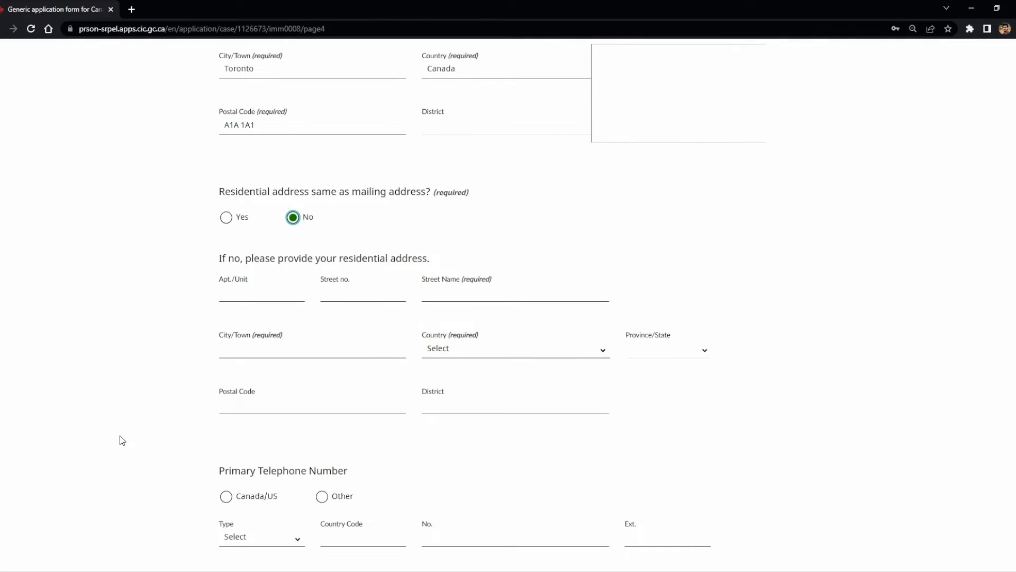
left_click(249, 295)
type("100")
key("Tab")
type("123")
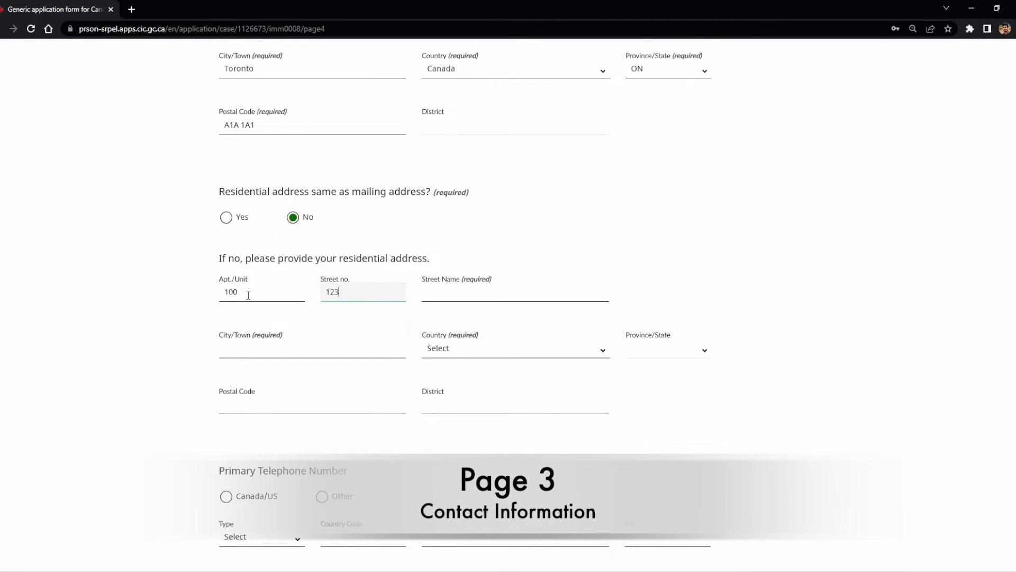
key("Tab")
type("S")
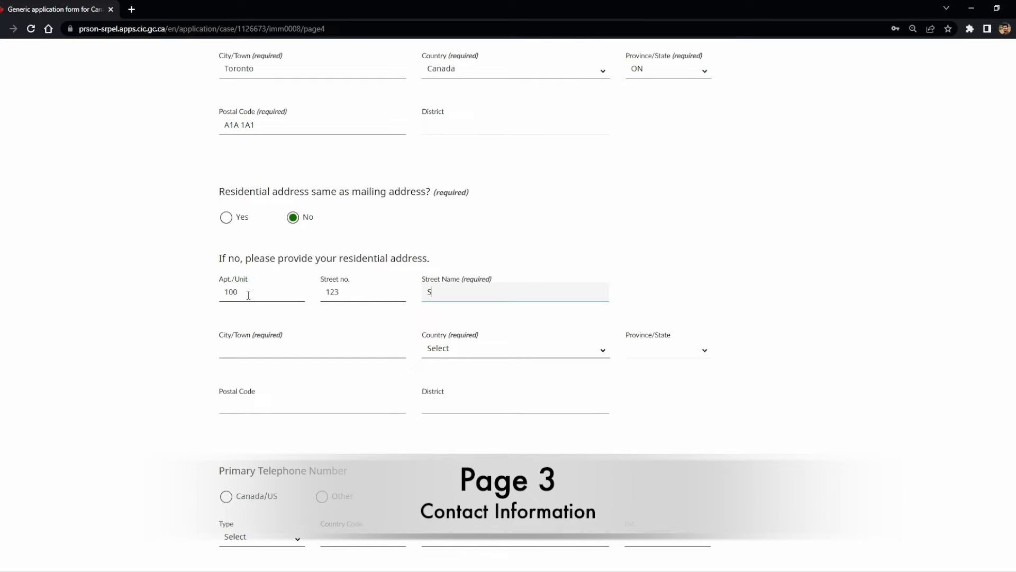
type("treet Name")
left_click(254, 348)
type("mumabi")
key("Tab")
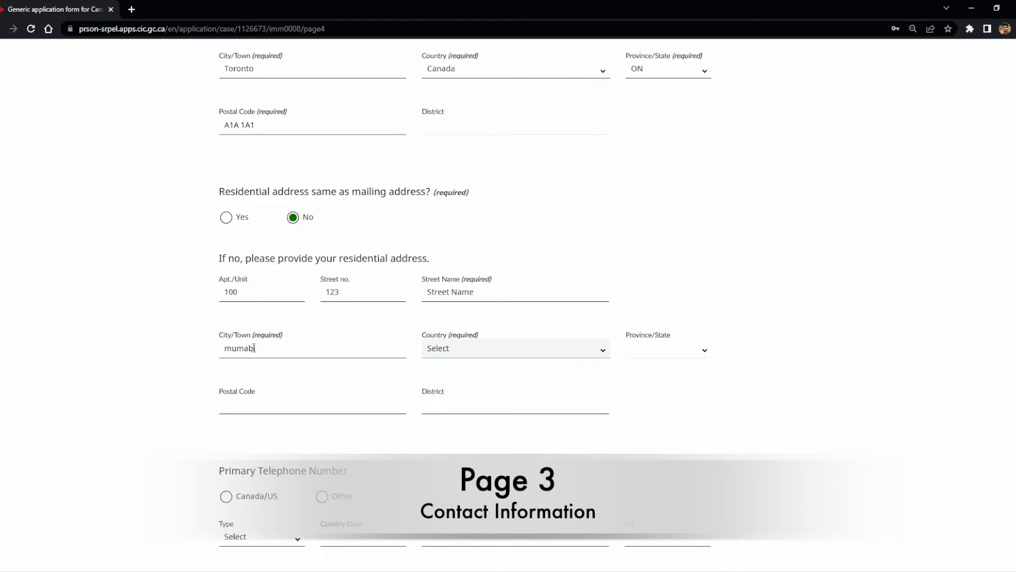
left_click(231, 348)
key("BackSpace")
type("M")
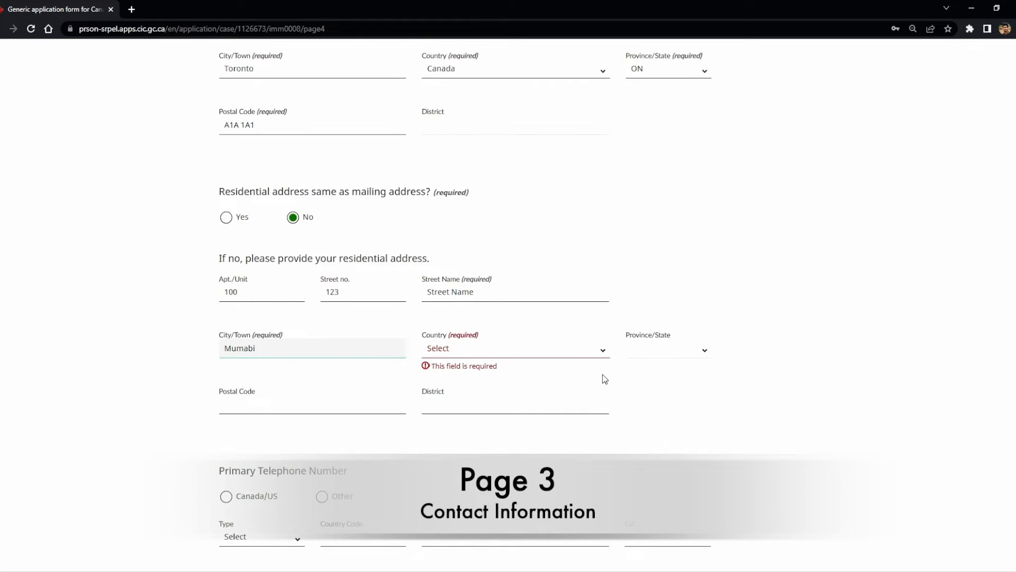
Step: Set the residential country to India and enter its postal code and district
left_click(575, 349)
type("india")
key("Return")
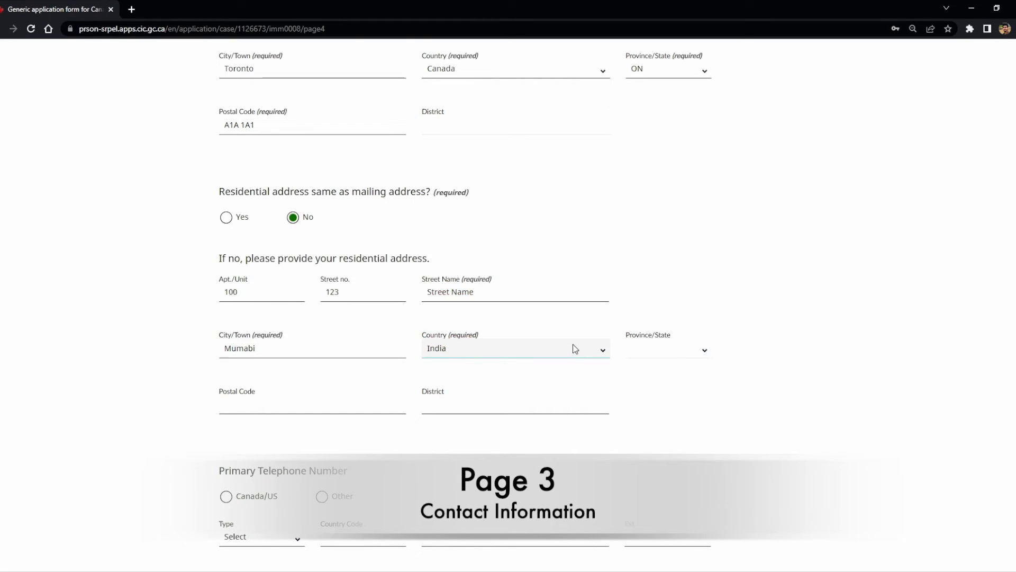
left_click(301, 405)
type("400")
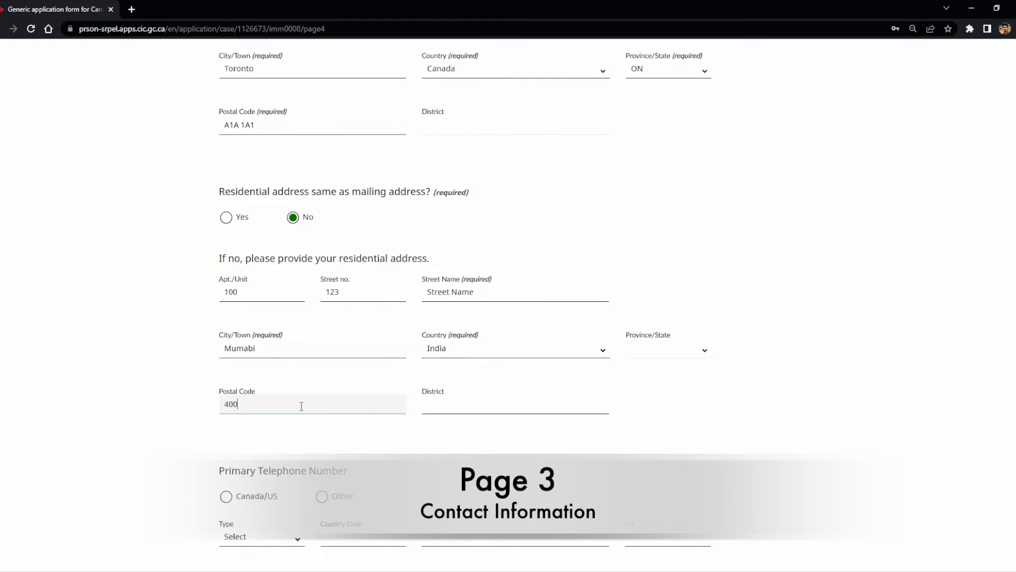
type("001")
left_click(467, 398)
type("Mumbai")
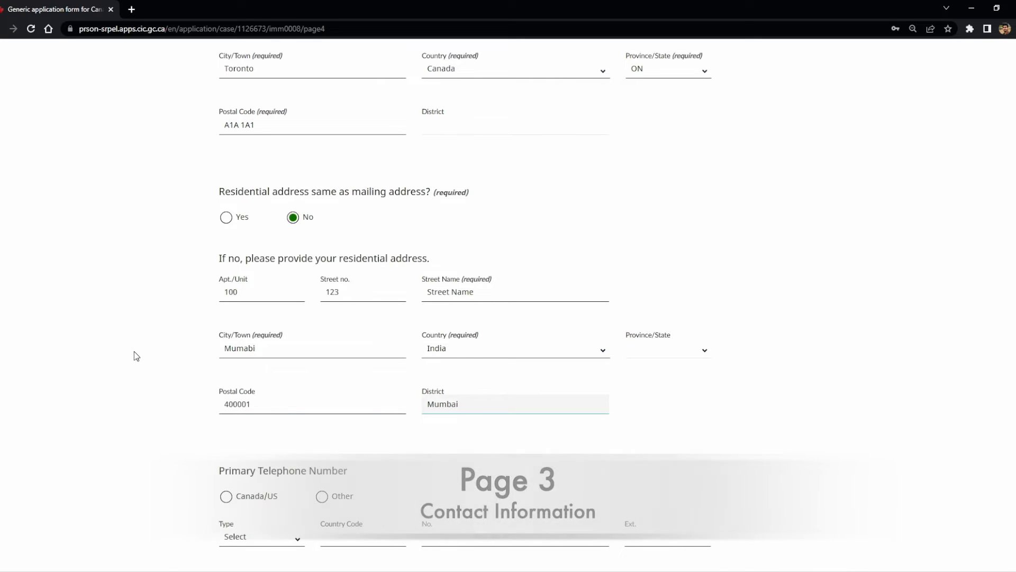
left_click(135, 351)
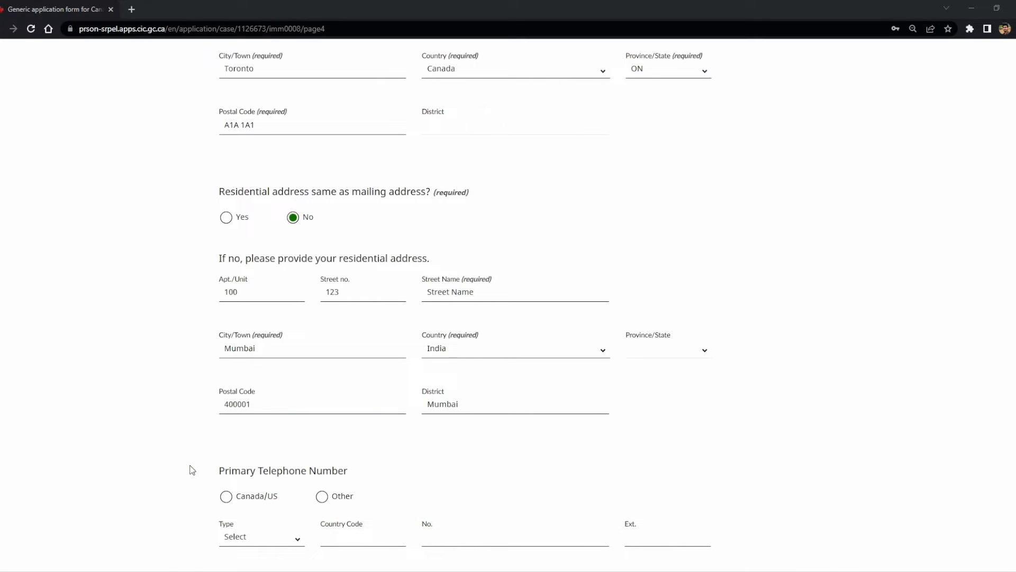
left_click_drag(210, 469, 369, 470)
left_click(370, 469)
left_click(322, 497)
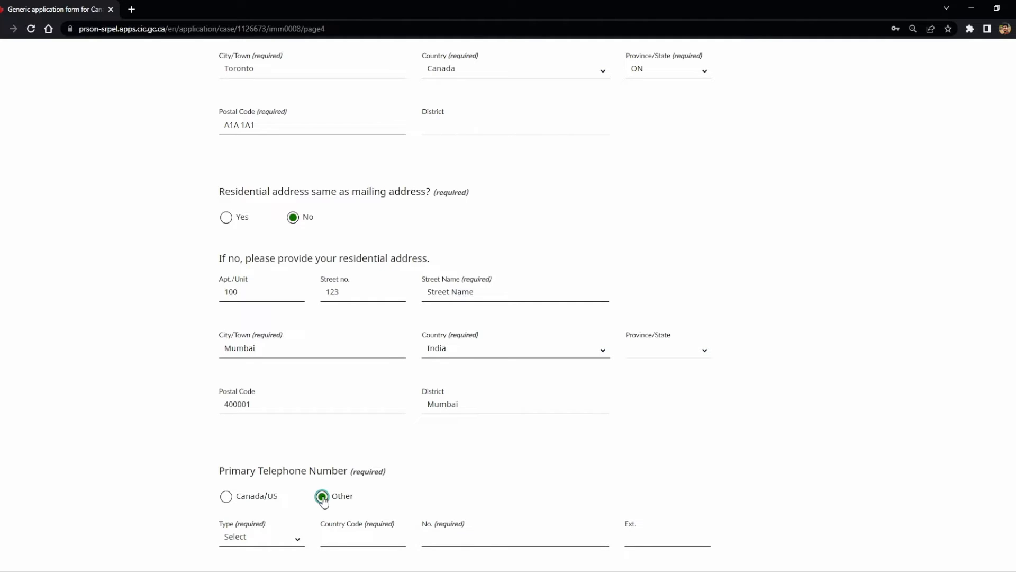
scroll(324, 500, "down", 2)
left_click(292, 430)
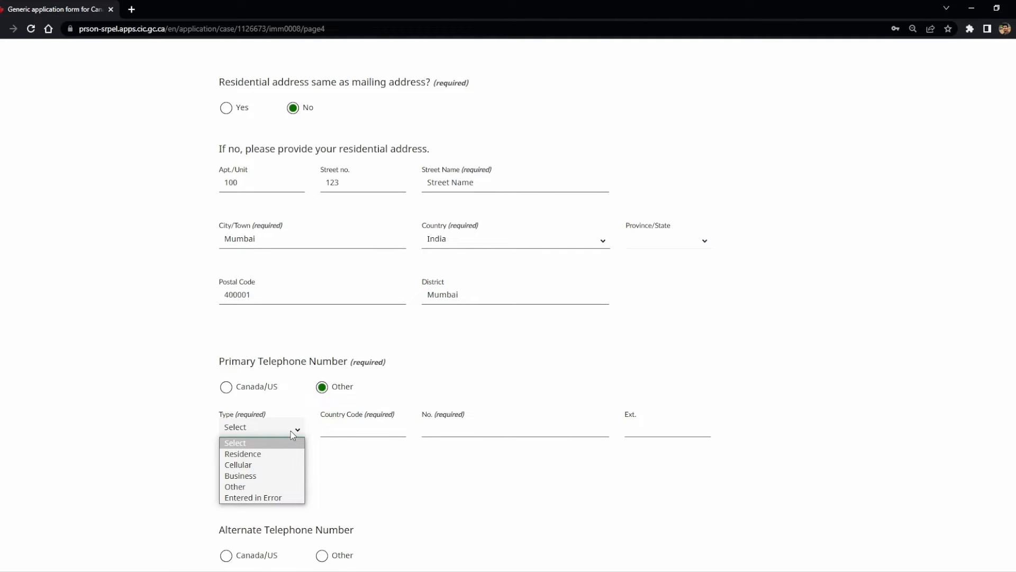
left_click(286, 454)
left_click(448, 430)
left_click(382, 435)
type("91")
left_click(452, 421)
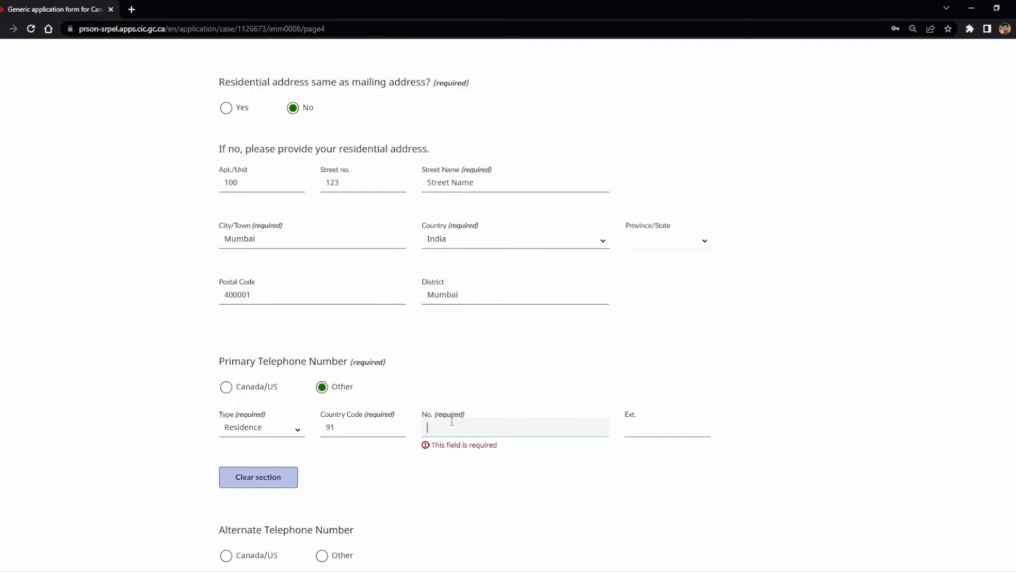
type("9999999999")
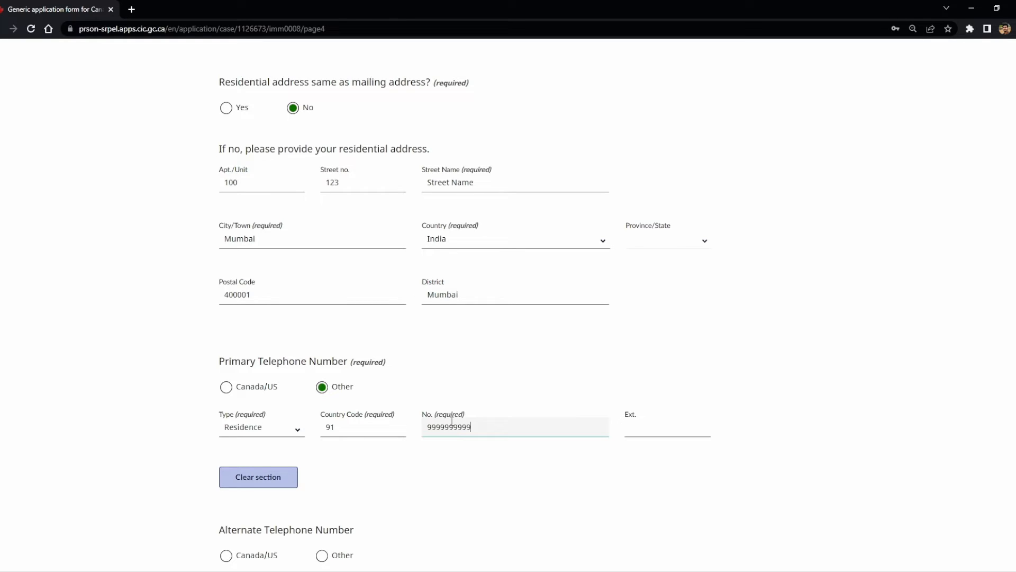
left_click(426, 471)
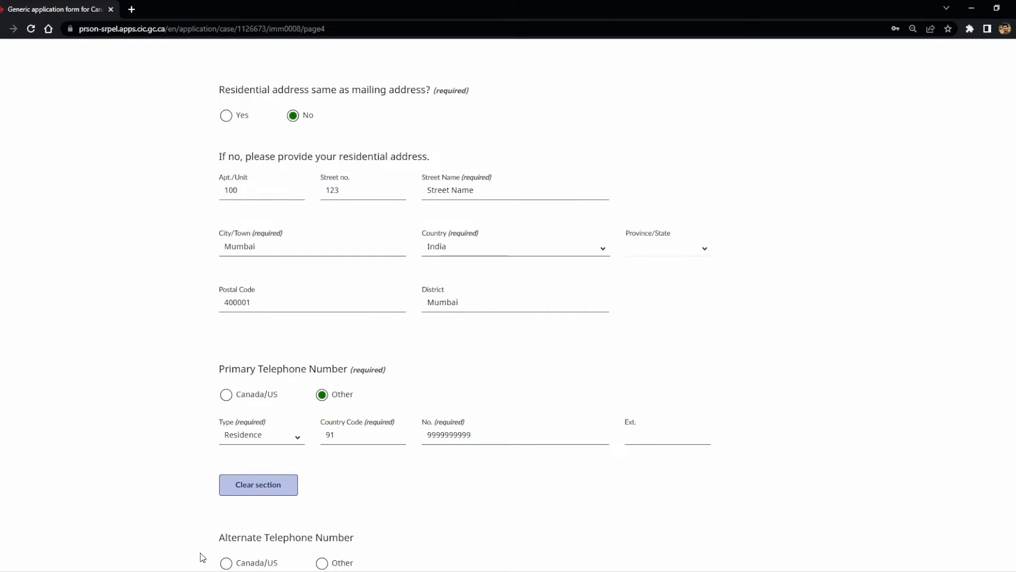
scroll(218, 536, "down", 2)
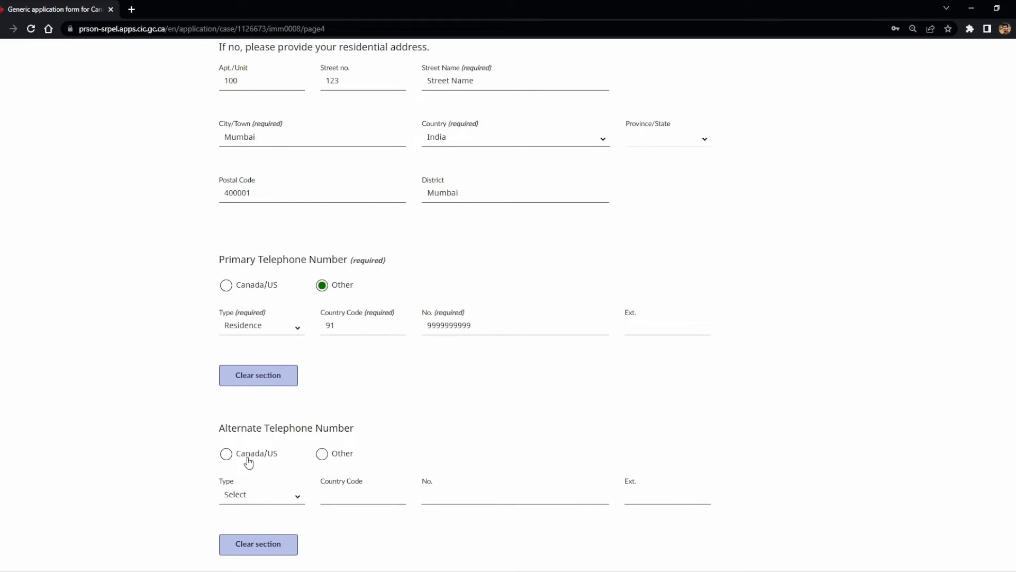
left_click(248, 461)
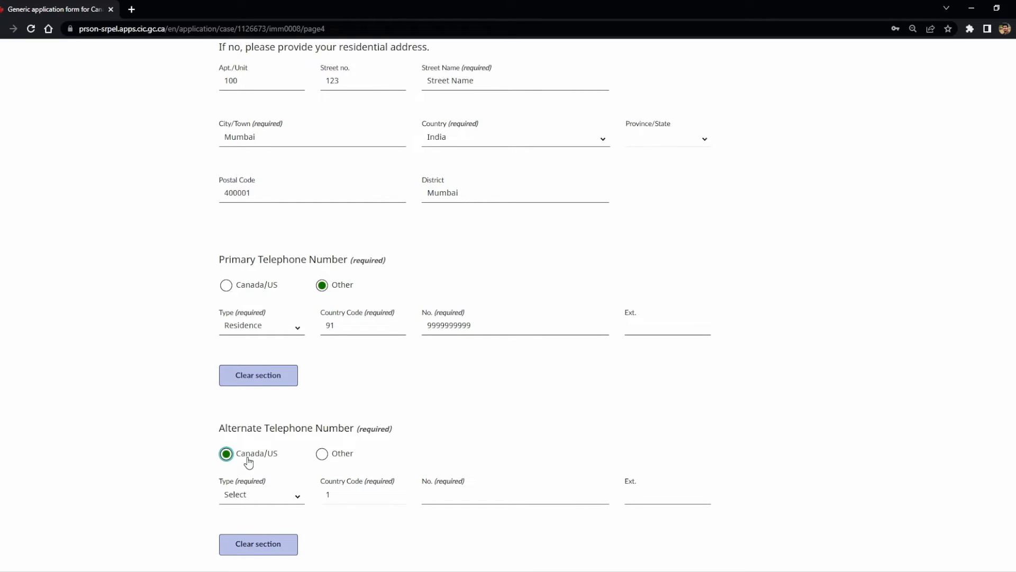
left_click(255, 497)
left_click(256, 522)
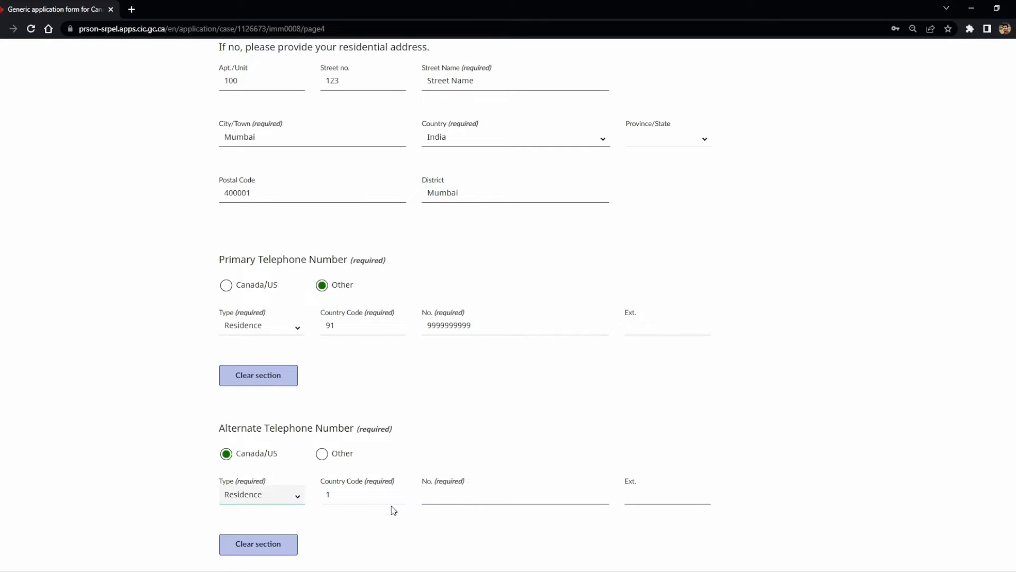
left_click(467, 500)
type("234")
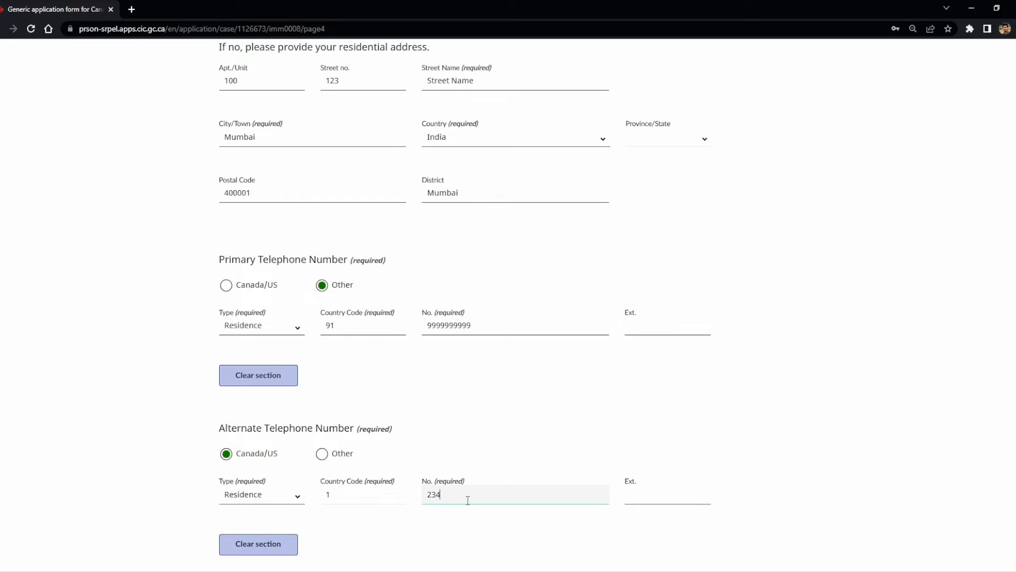
type("-567-8900")
left_click(456, 524)
Step: Fill in the contact e-mail address and save the contact details page
scroll(450, 522, "down", 4)
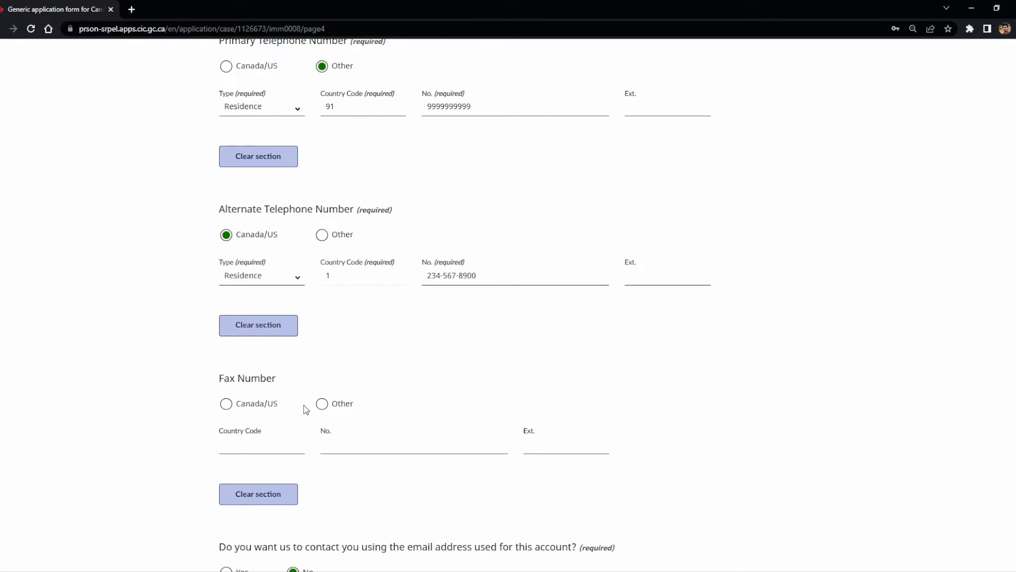
scroll(306, 409, "down", 3)
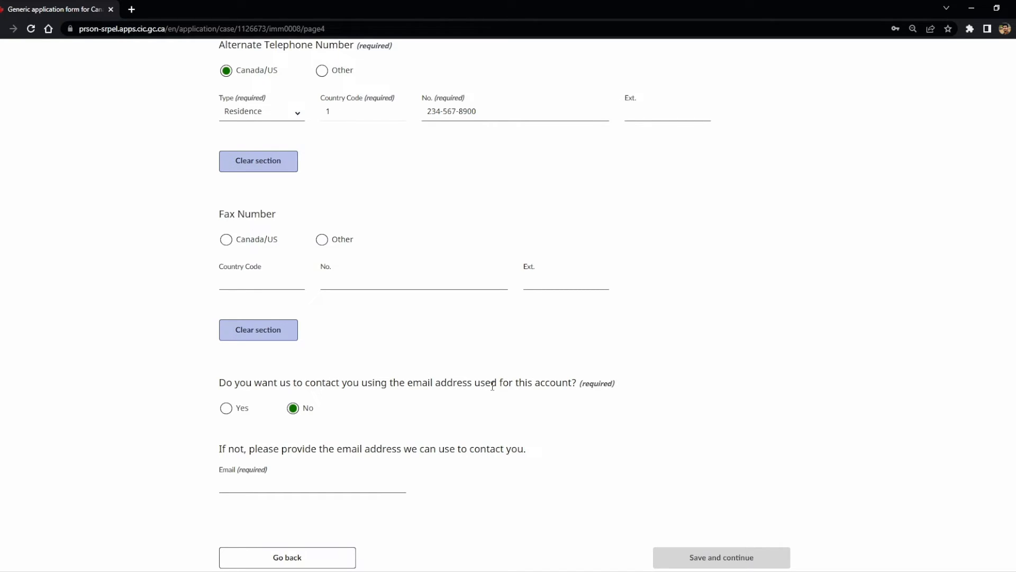
left_click(304, 483)
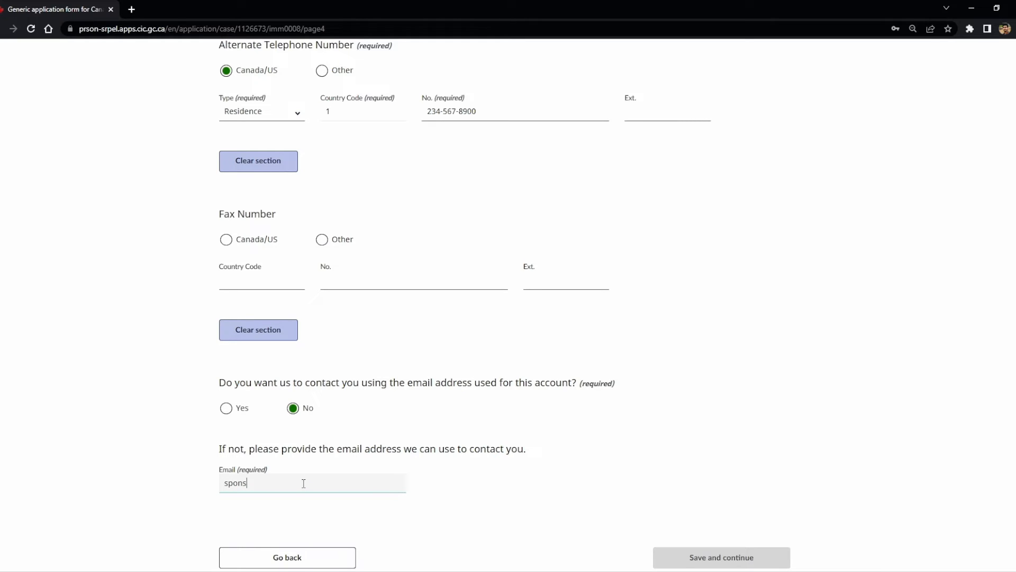
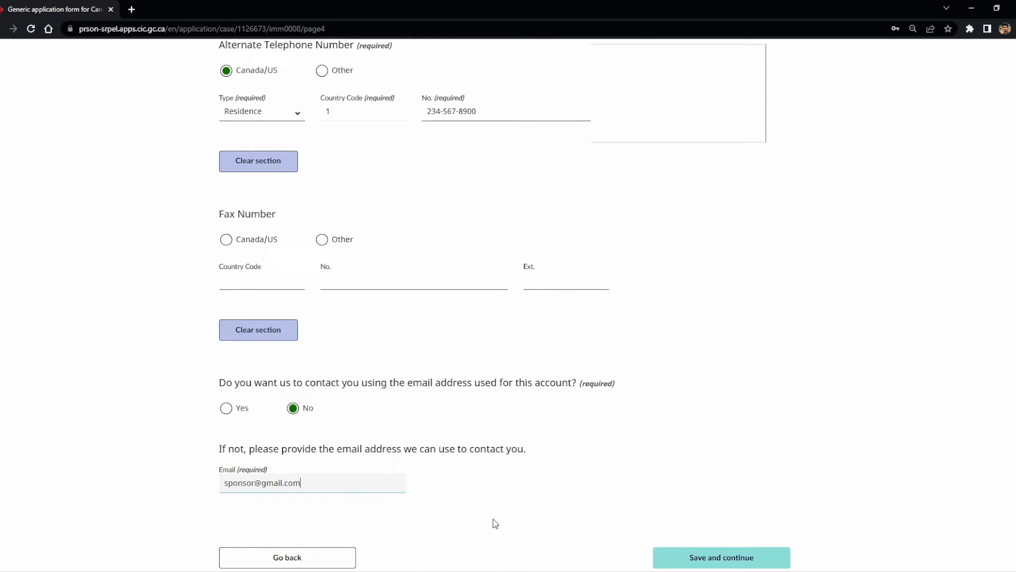
left_click(725, 561)
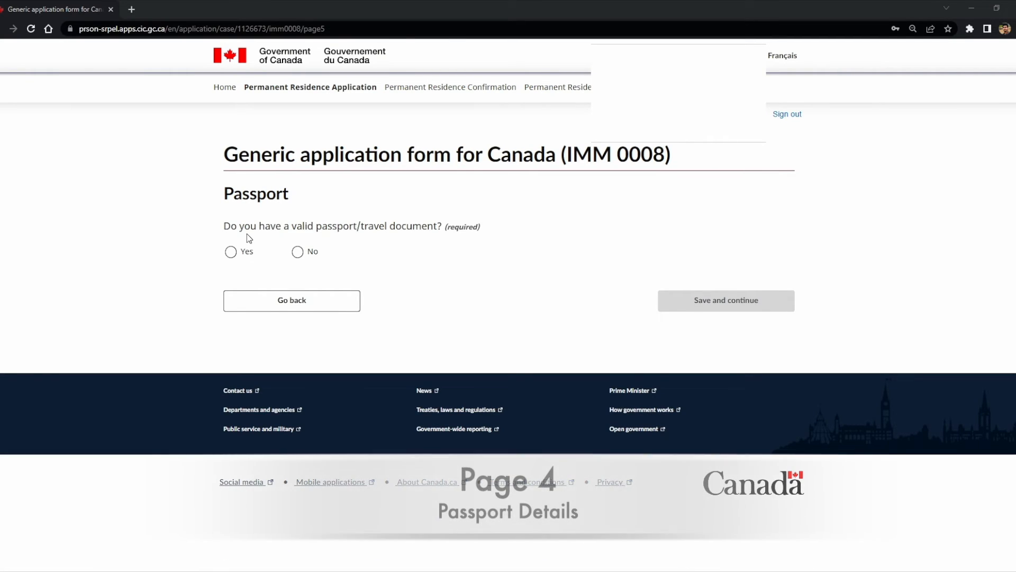
Step: Confirm a valid passport, enter the passport number, and set IND (India) as issuing country
left_click_drag(223, 198, 295, 199)
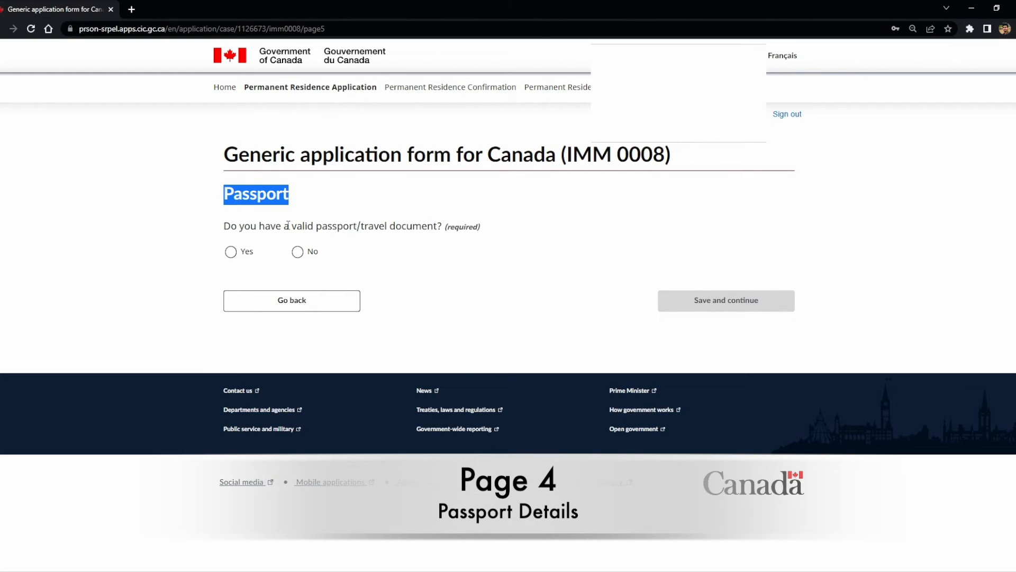
left_click(241, 252)
left_click(302, 326)
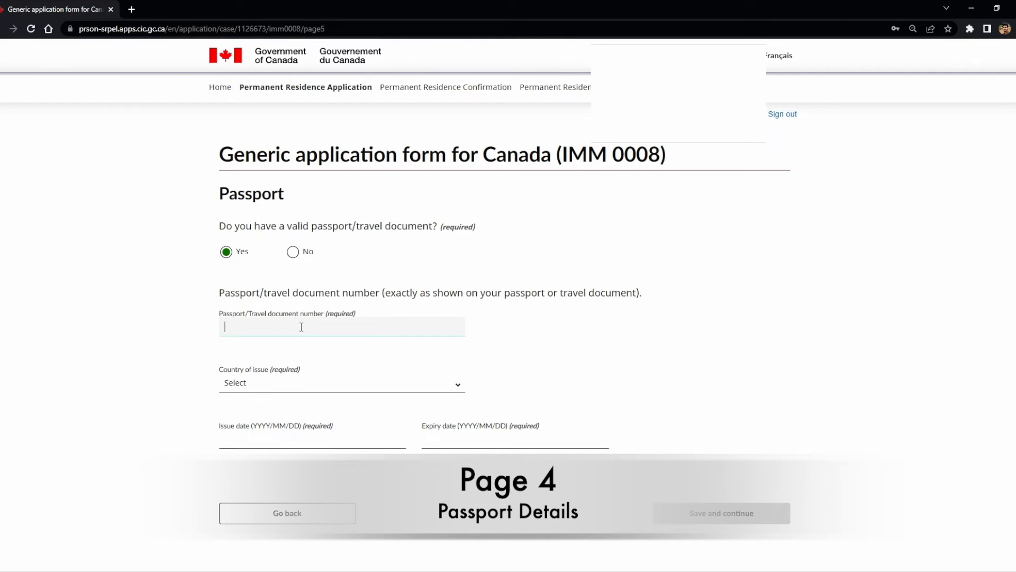
type("123456789")
left_click(310, 380)
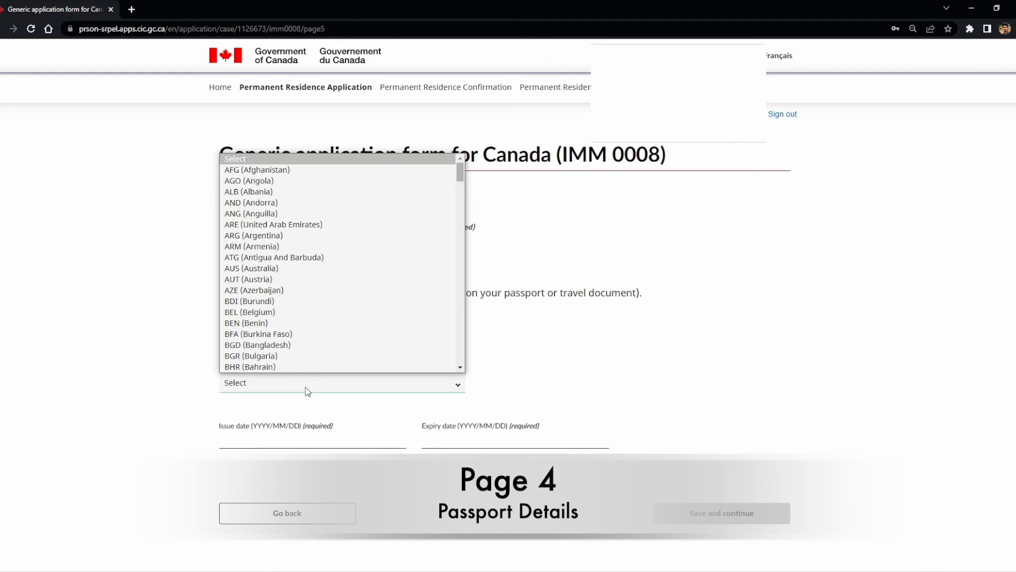
key("i")
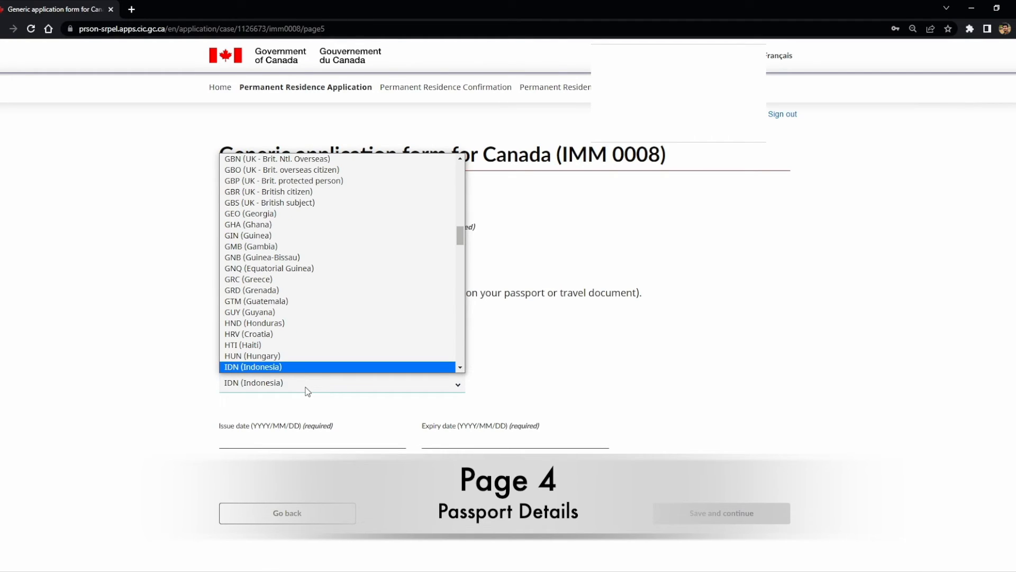
key("Down")
key("Return")
Step: Set the passport issue date 2020/01/02 and expiry date 2030/01/01, then save
left_click(305, 442)
type("2020/01/01")
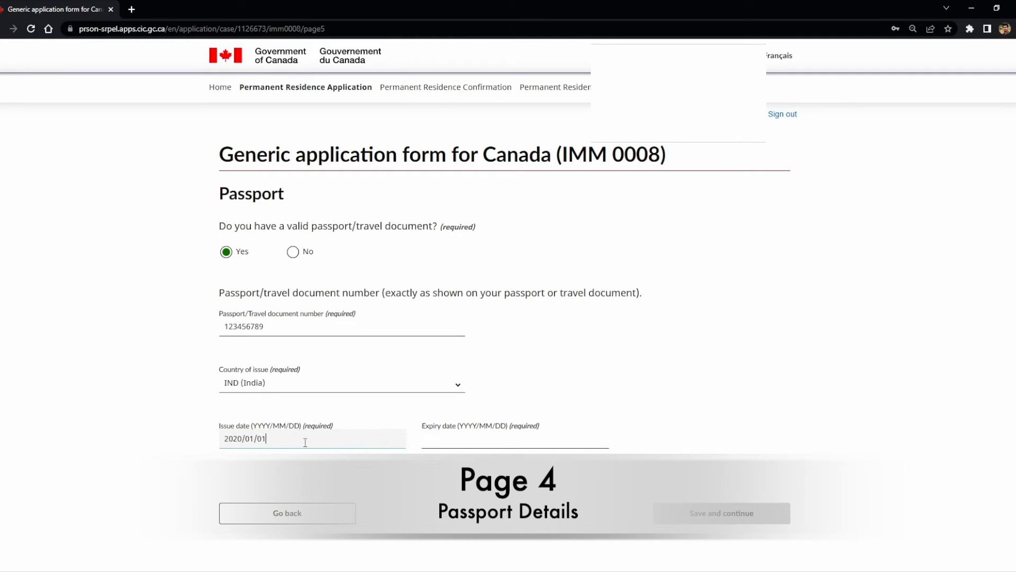
key("BackSpace")
type("2")
left_click(492, 441)
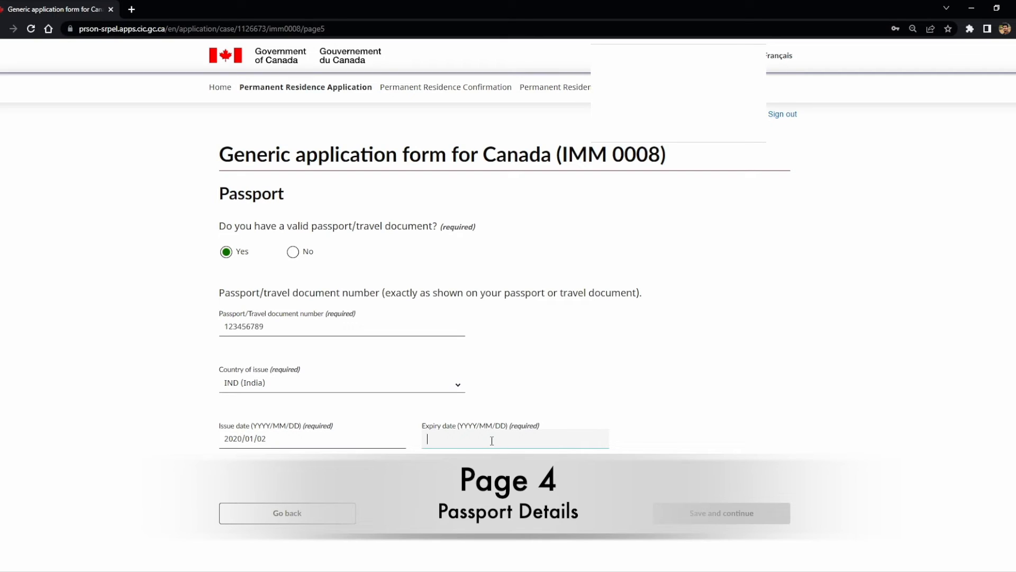
type("2030/01/01")
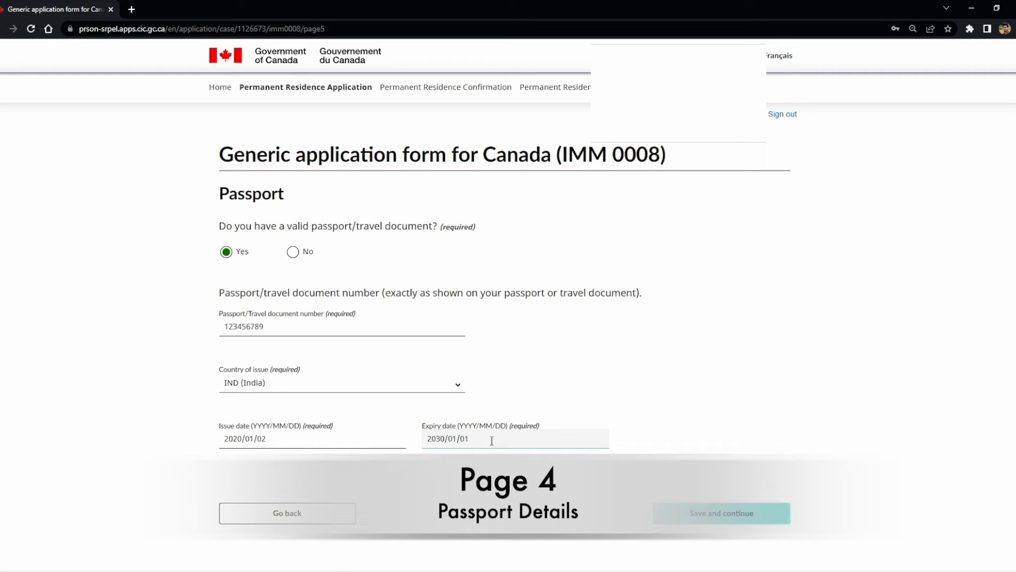
left_click(506, 479)
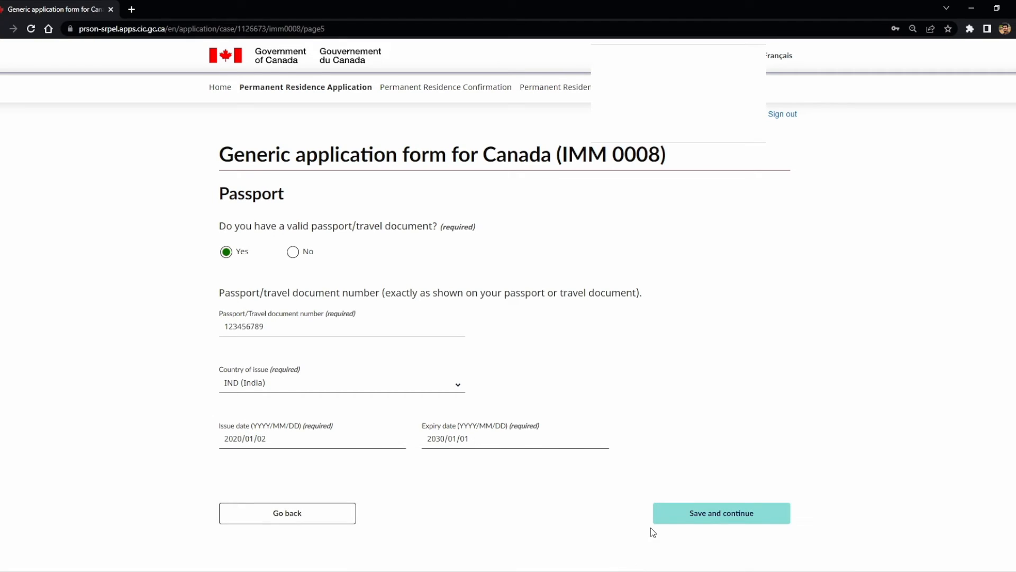
left_click(711, 528)
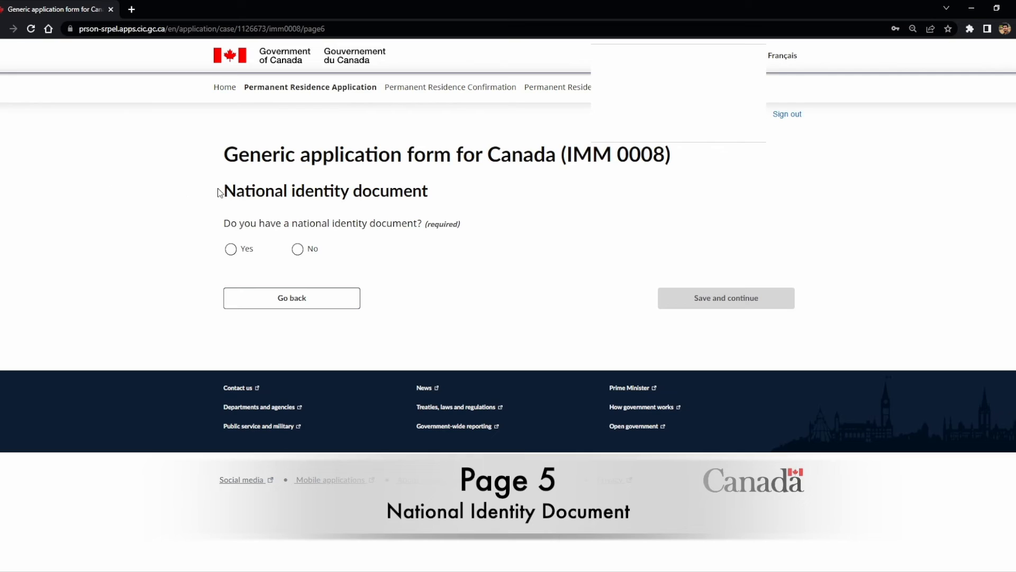
Step: Confirm a national identity document, enter its number, and choose IND (India) as issuing country
left_click_drag(219, 192, 452, 222)
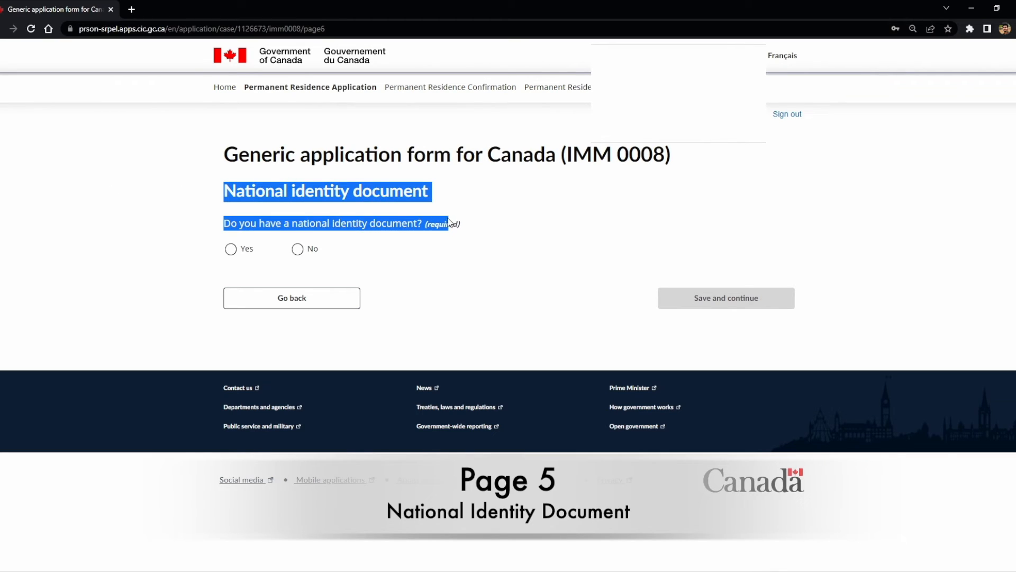
left_click(242, 254)
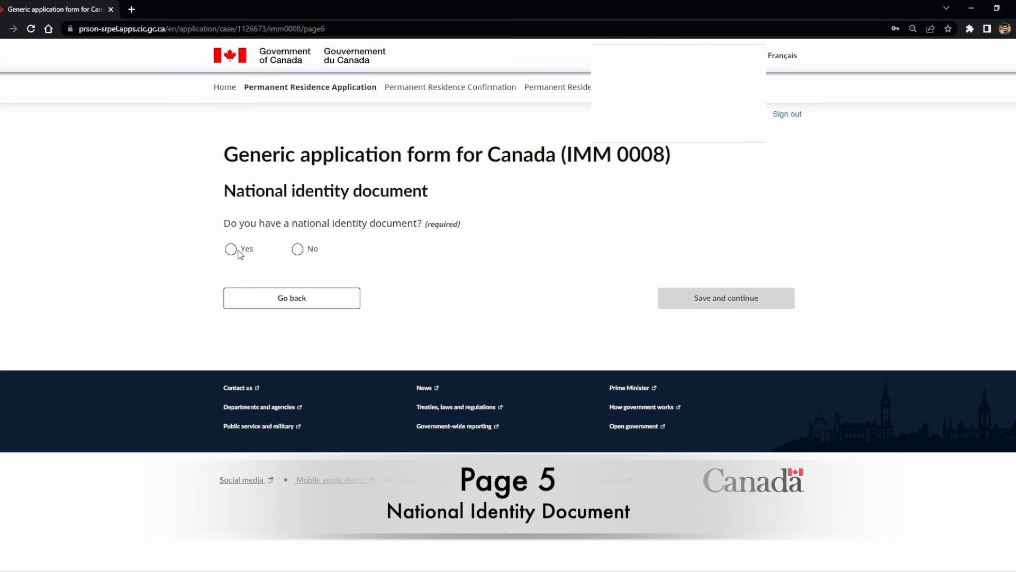
left_click(237, 253)
left_click(250, 321)
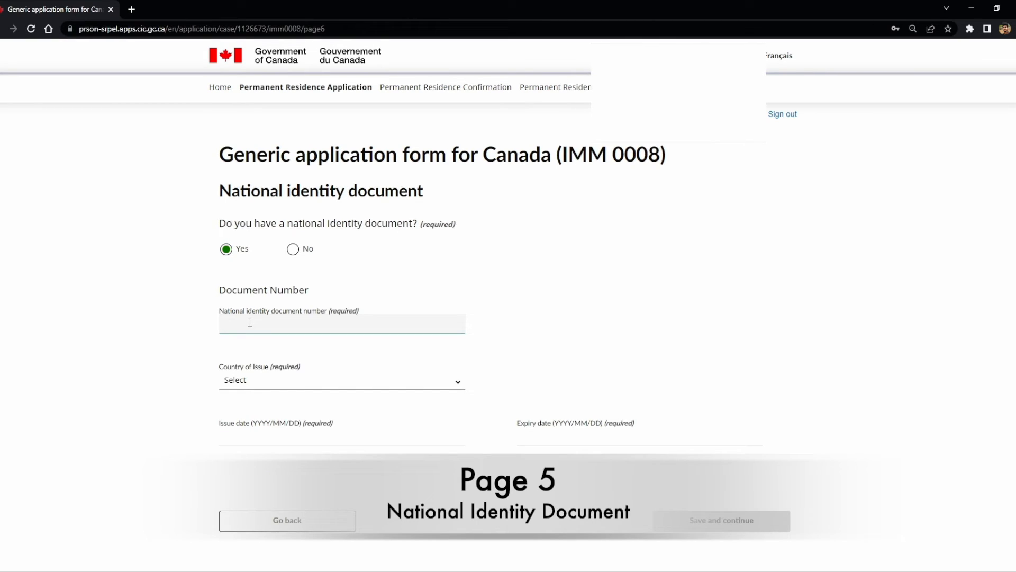
type("123456789")
left_click(255, 386)
key("i")
key("n")
key("Return")
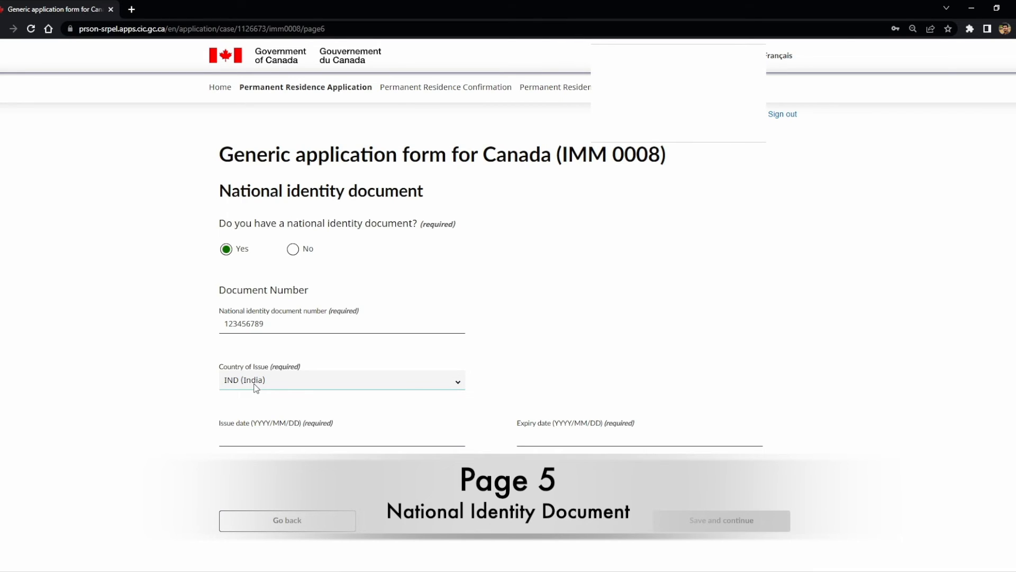
left_click(132, 411)
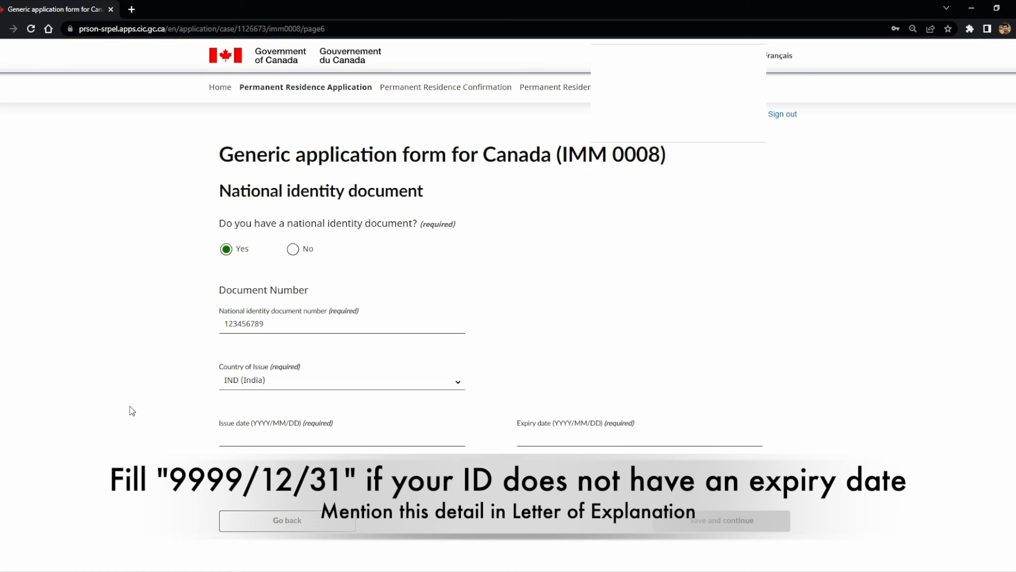
Step: Set the identity document issue date 2020/01/01 and expiry 9999/12/31, then save
left_click(231, 439)
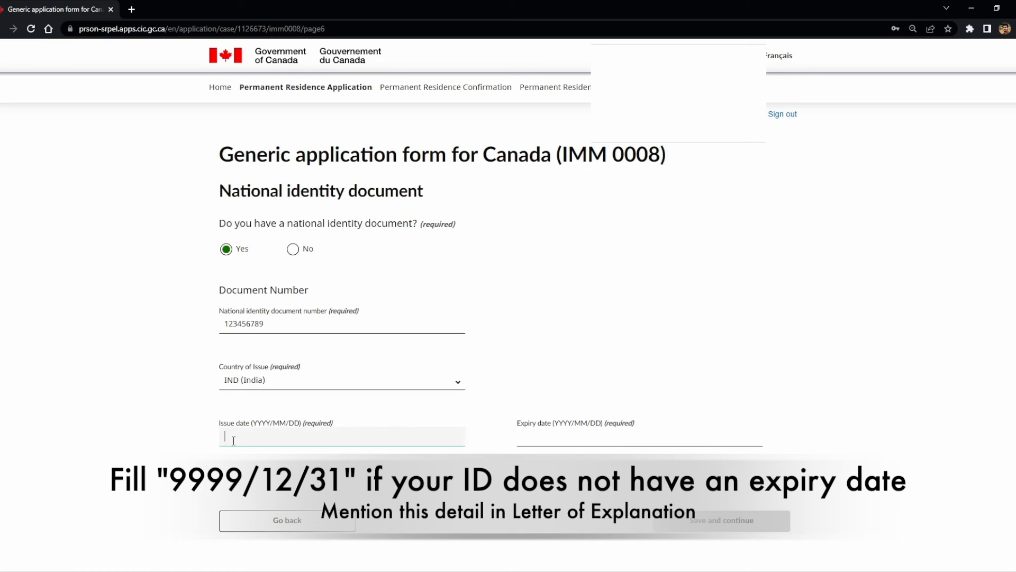
type("2020/01/01")
left_click(553, 437)
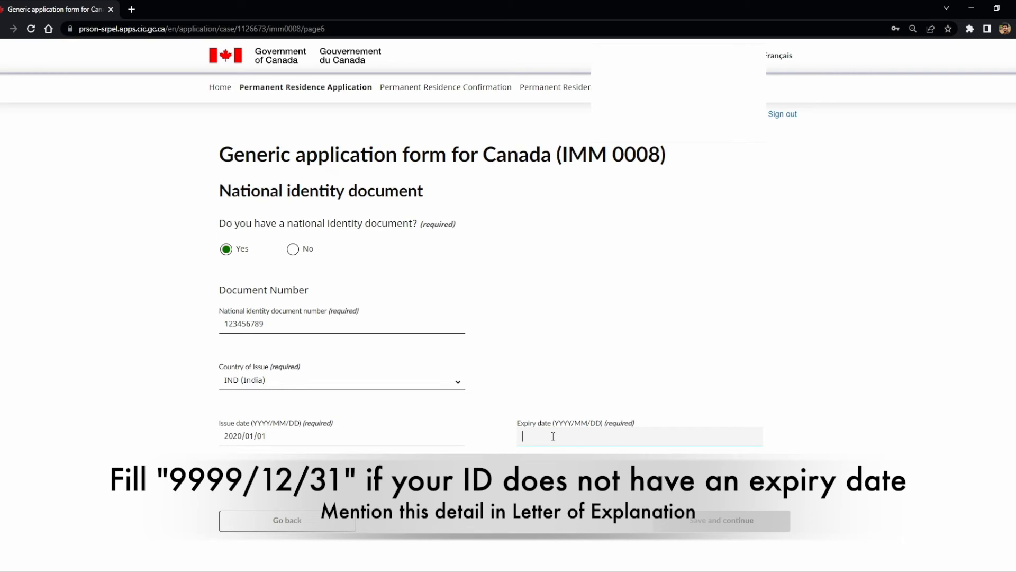
type("9999/12/31")
key("Tab")
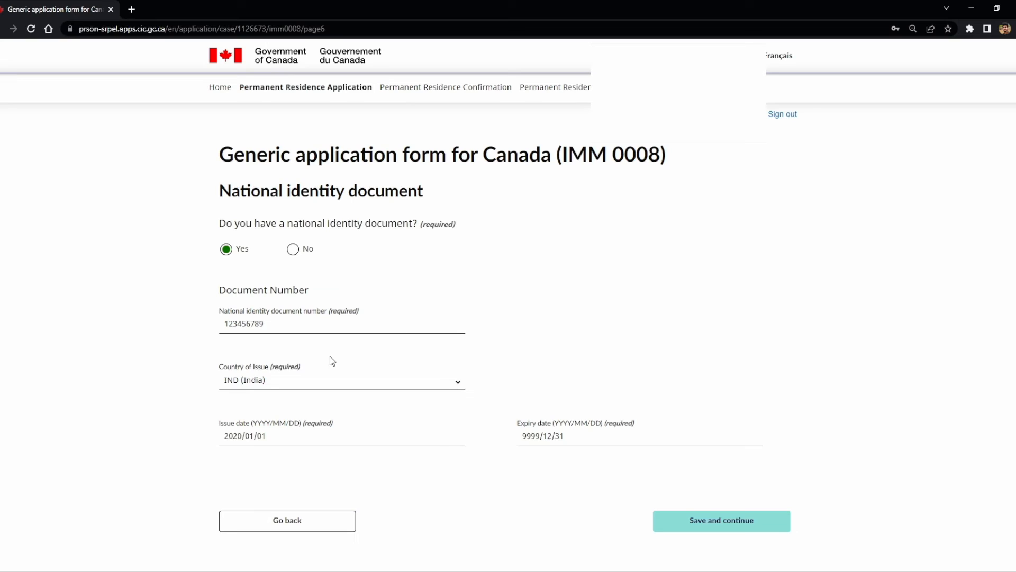
left_click(713, 521)
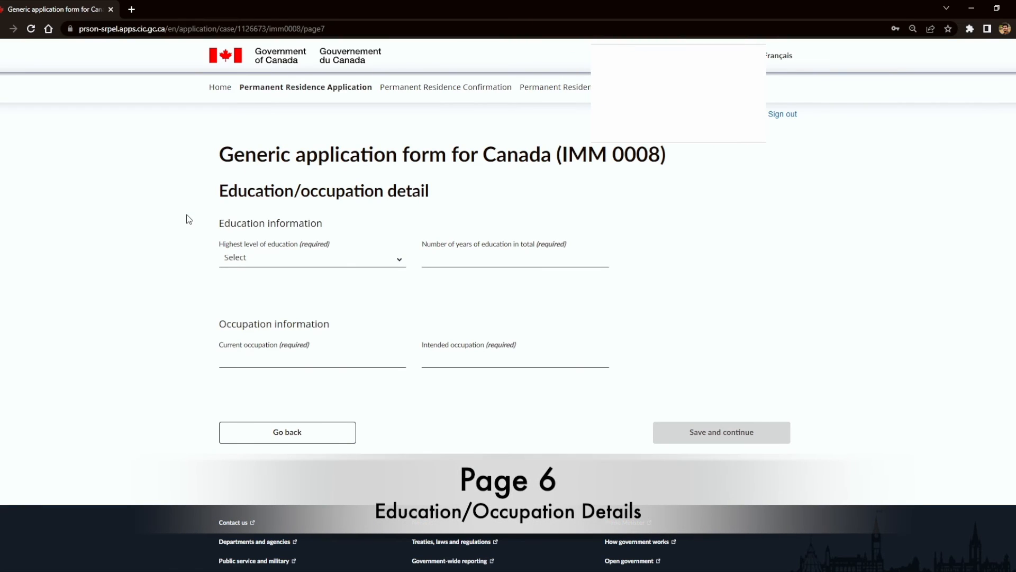
Step: Set highest education to Master's Degree with 18 total years of education
left_click_drag(219, 192, 378, 194)
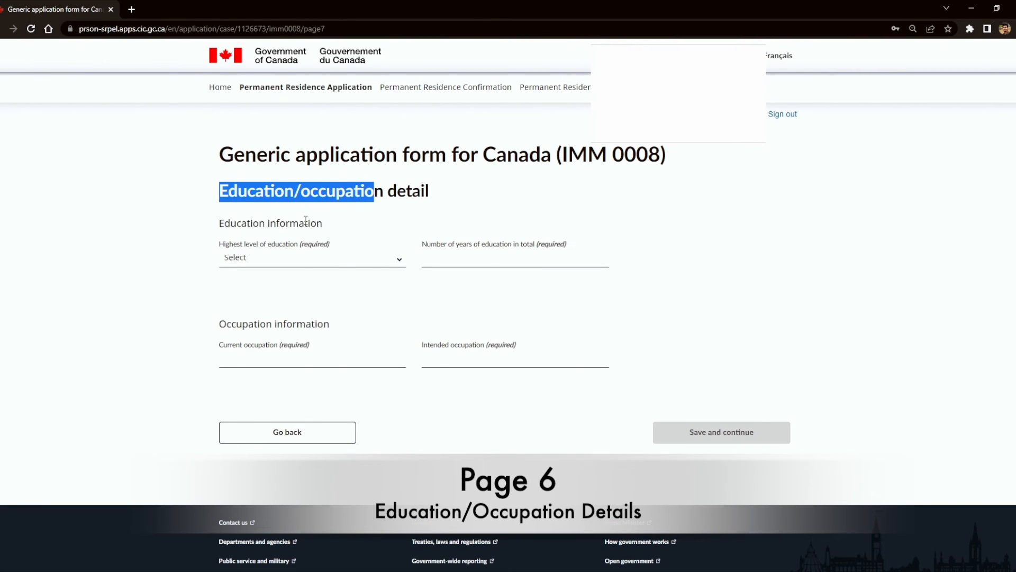
left_click_drag(222, 223, 305, 225)
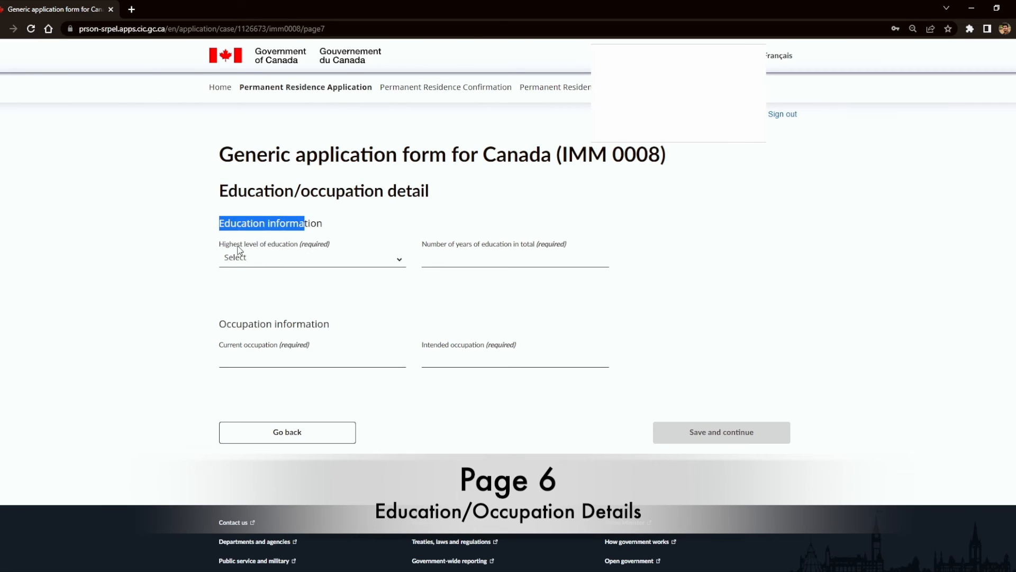
left_click(268, 262)
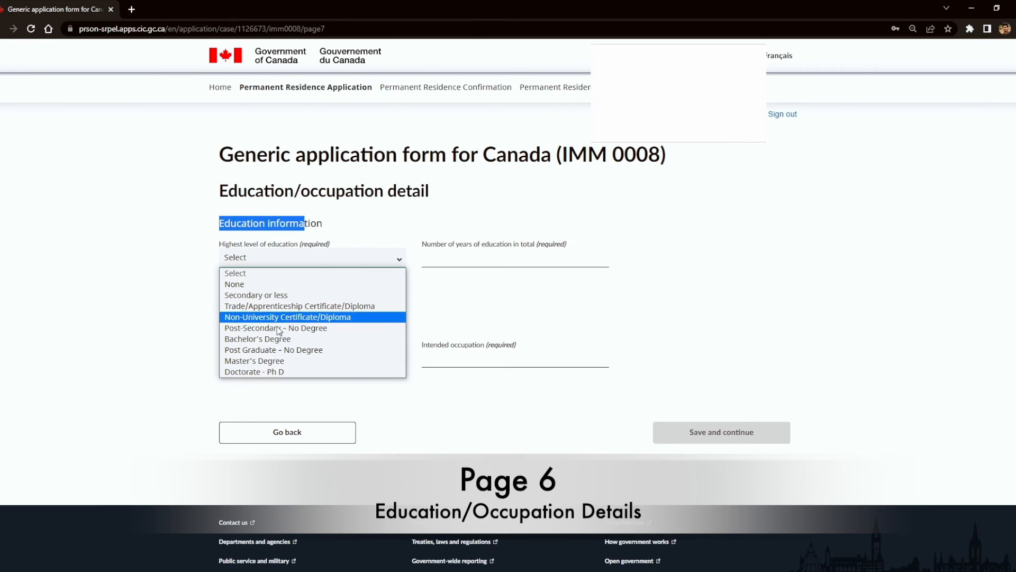
left_click(280, 361)
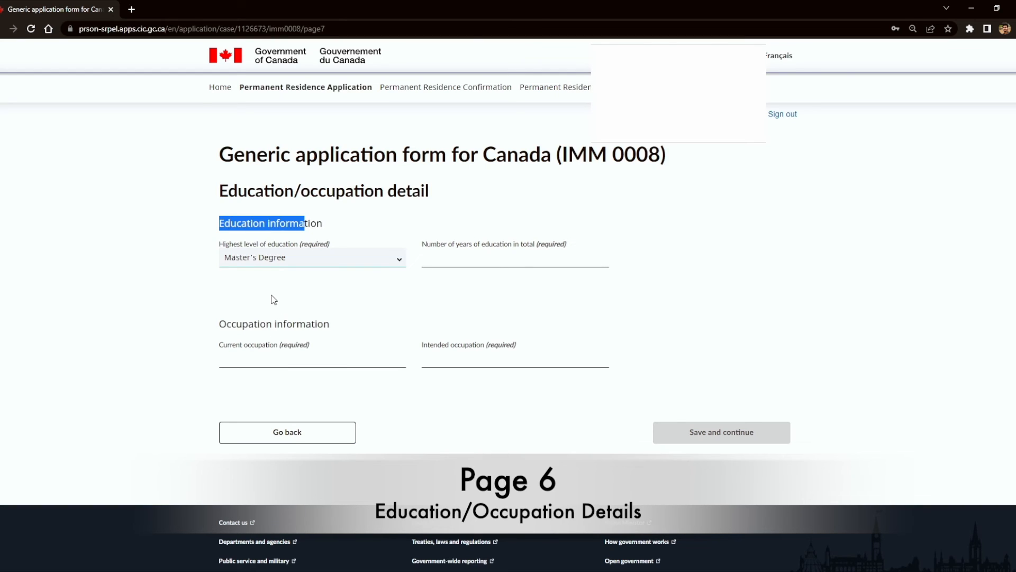
left_click(441, 259)
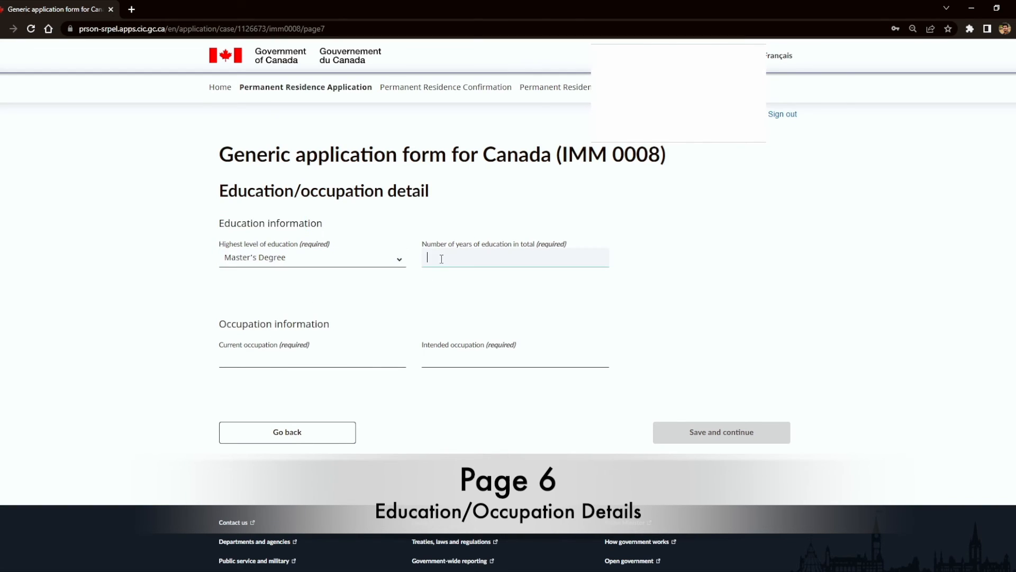
type("18")
left_click(742, 280)
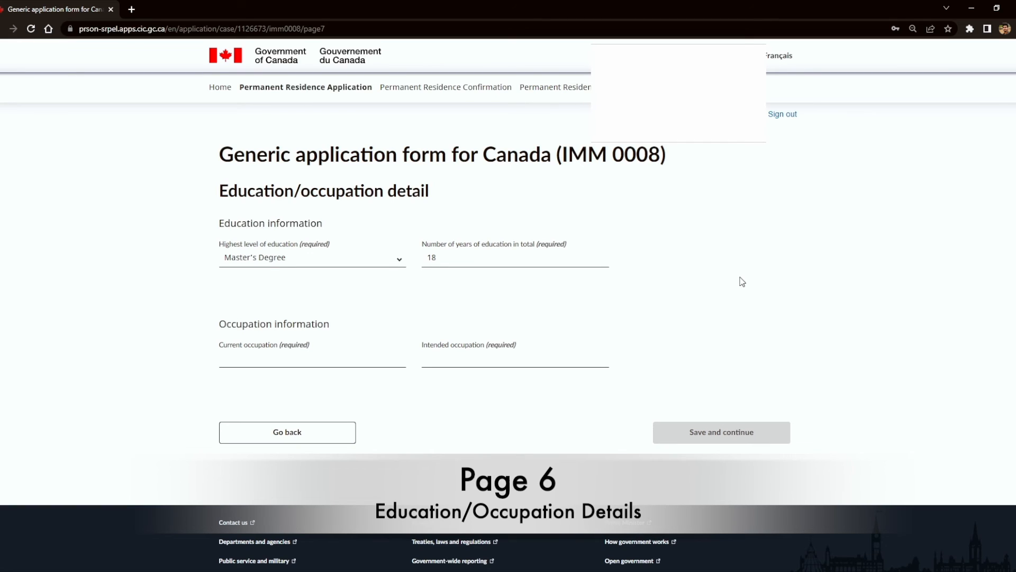
Step: Enter Software Engineer as both current and intended occupation, then save
left_click(263, 360)
type("Sof")
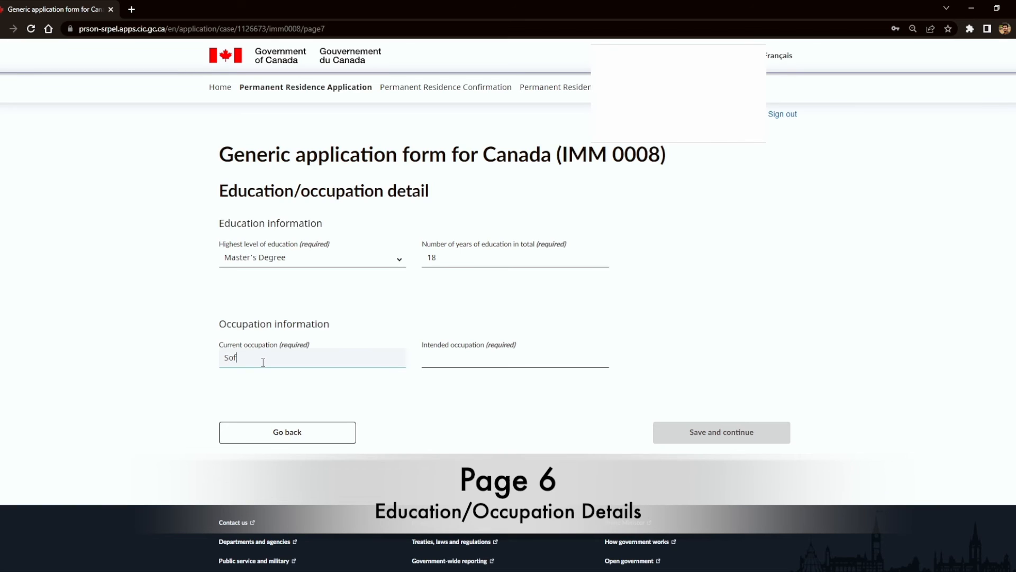
type("tware Engineer")
left_click_drag(293, 356, 196, 361)
key("ctrl+c")
left_click(476, 363)
key("ctrl+v")
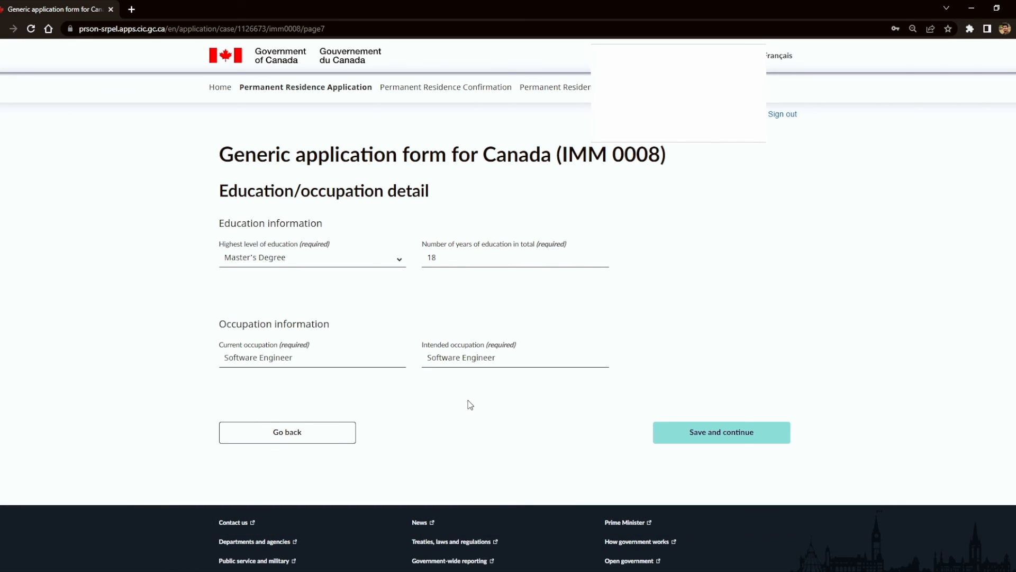
left_click(713, 439)
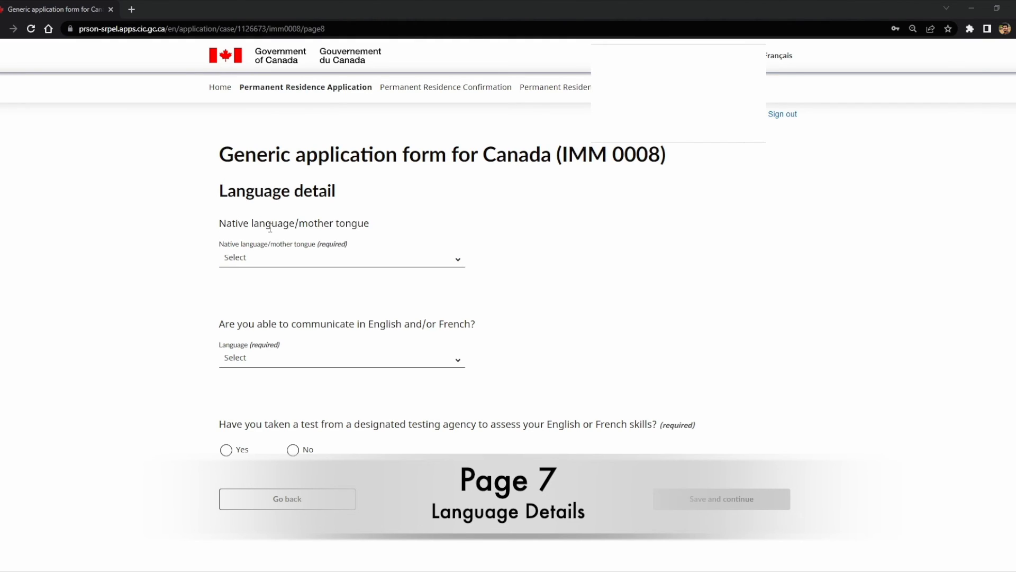
Step: Set Hindi as the native language and English as the language spoken
left_click(289, 260)
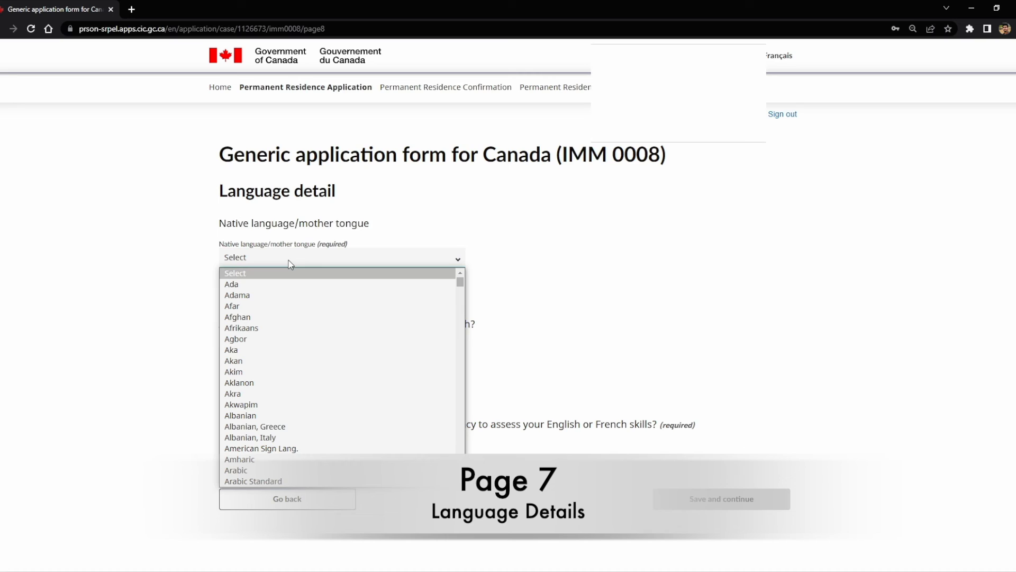
type("hindi")
key("Return")
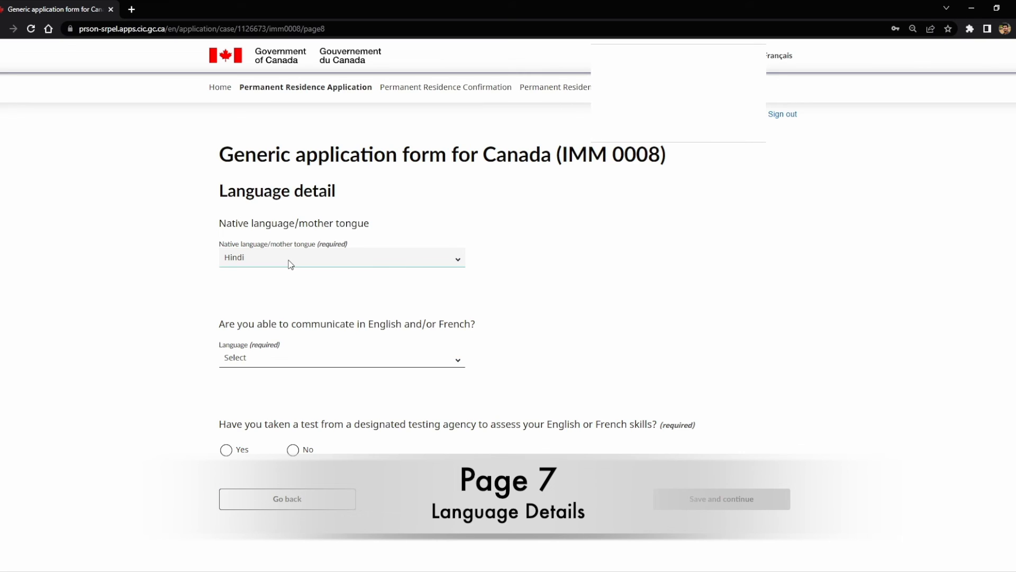
left_click_drag(268, 324, 422, 322)
left_click(423, 323)
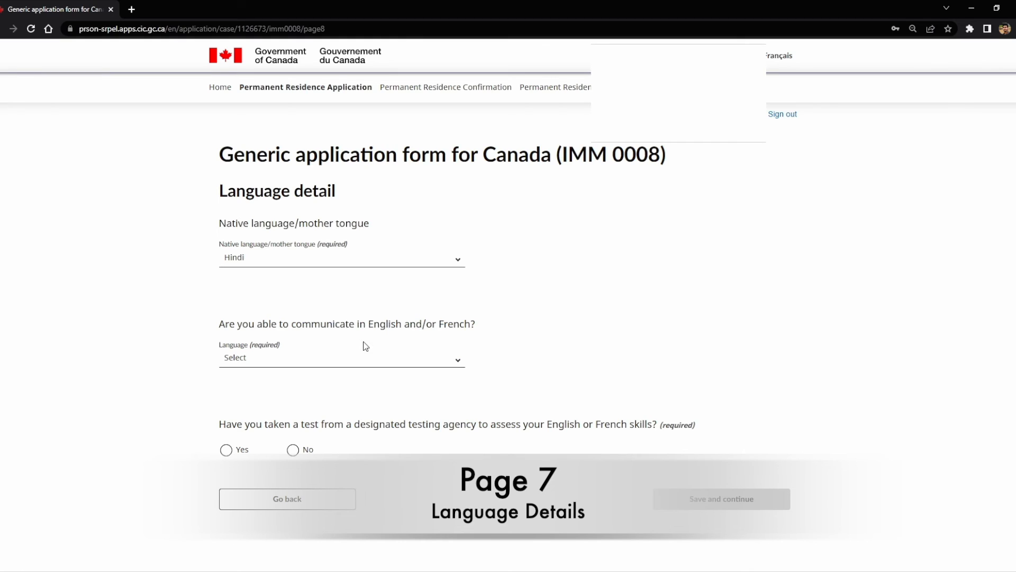
left_click(335, 361)
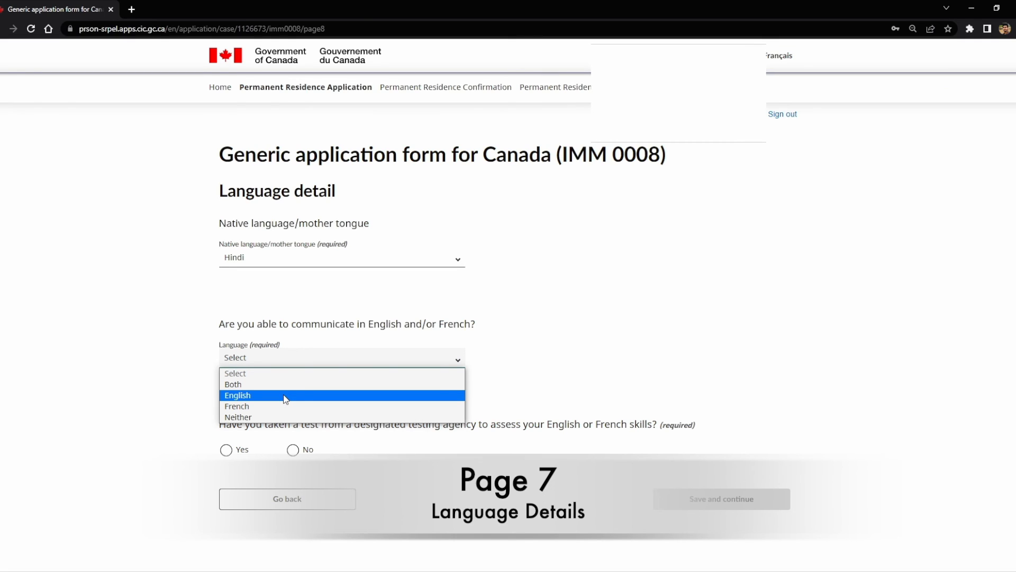
left_click(285, 398)
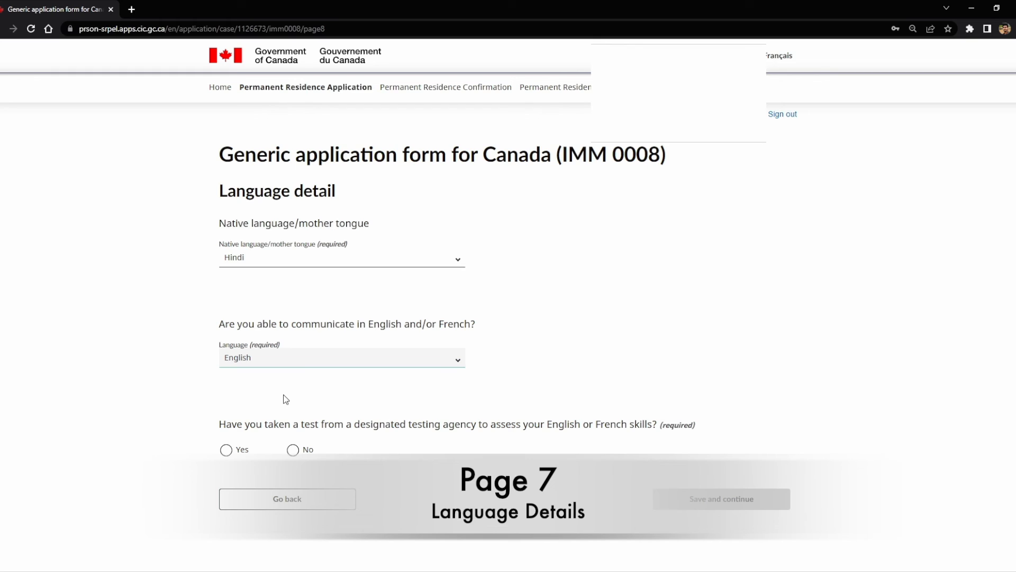
Step: Answer No to having taken a language test and save the language page
left_click_drag(220, 424, 521, 427)
left_click(543, 449)
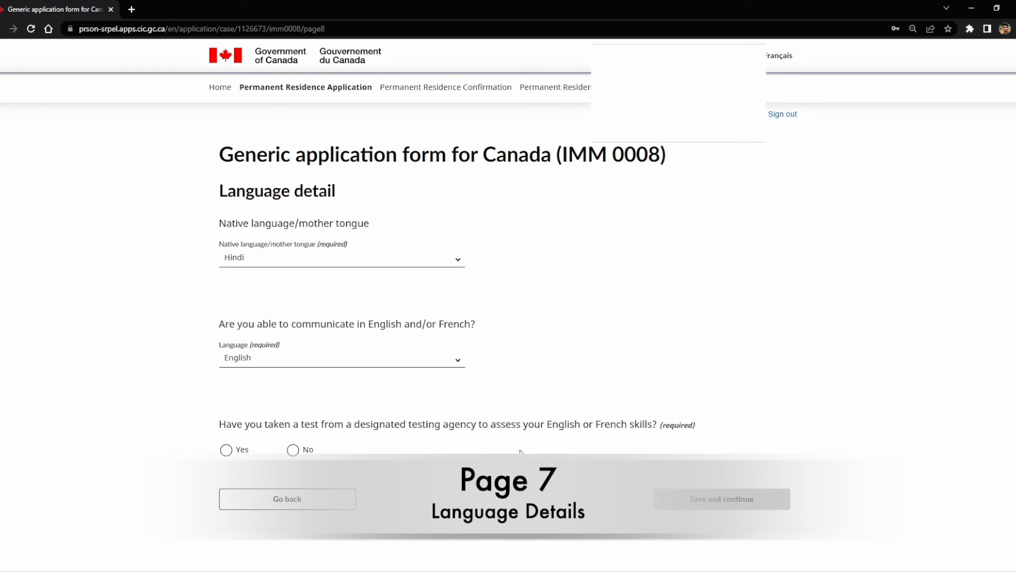
left_click(293, 450)
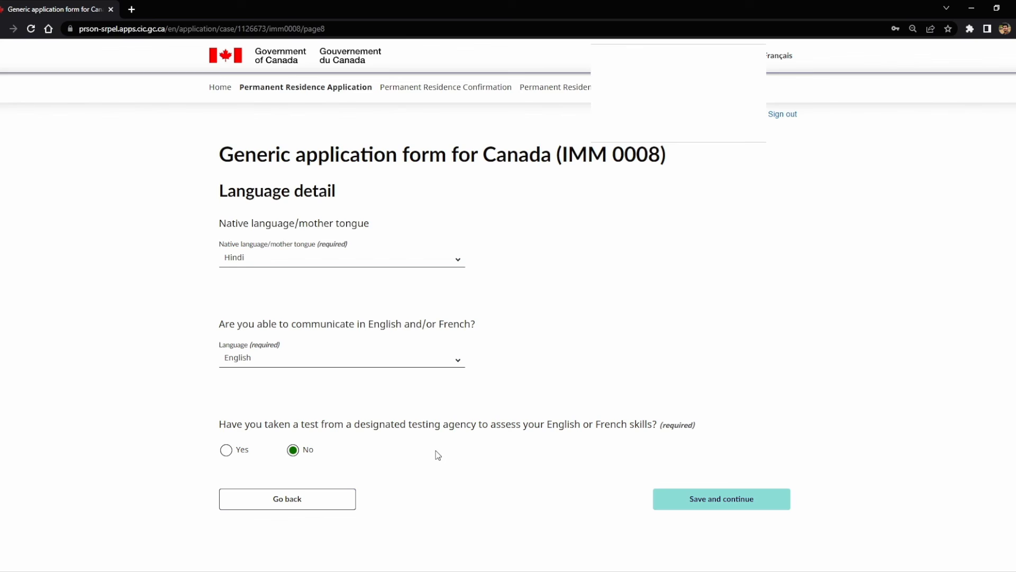
left_click(738, 500)
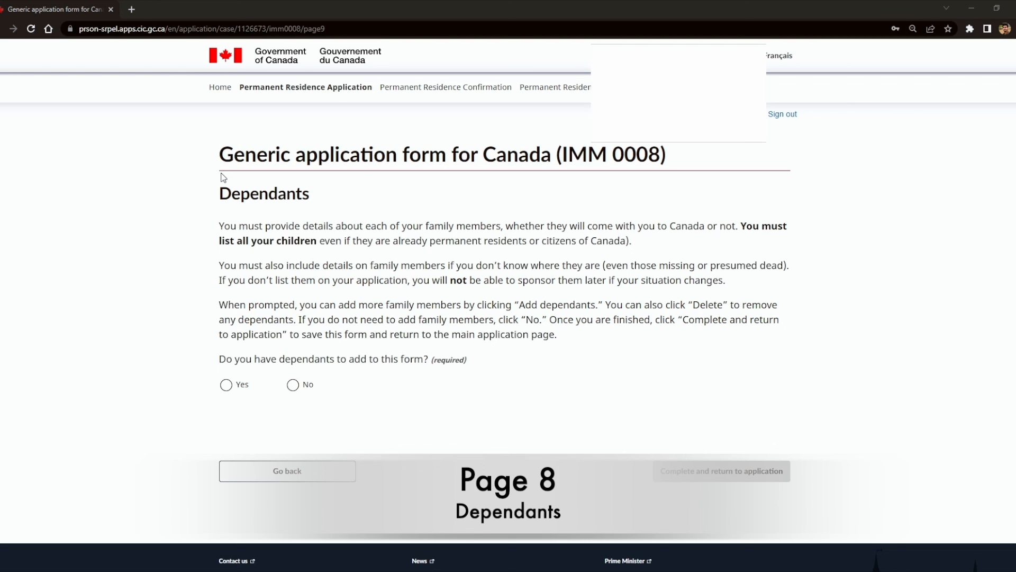
Step: Answer No to having dependants and complete the form, returning to the application
left_click(297, 388)
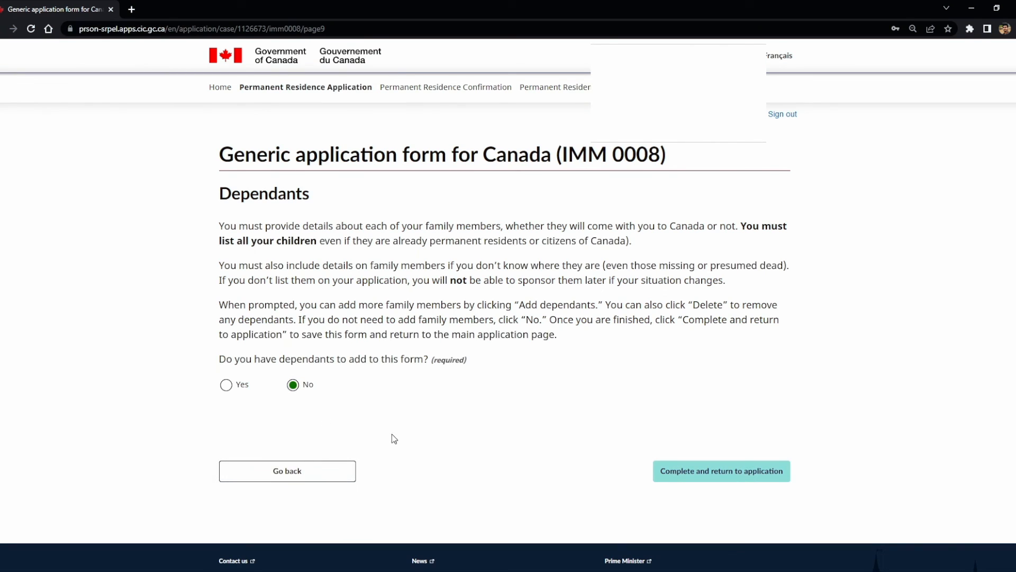
left_click(722, 476)
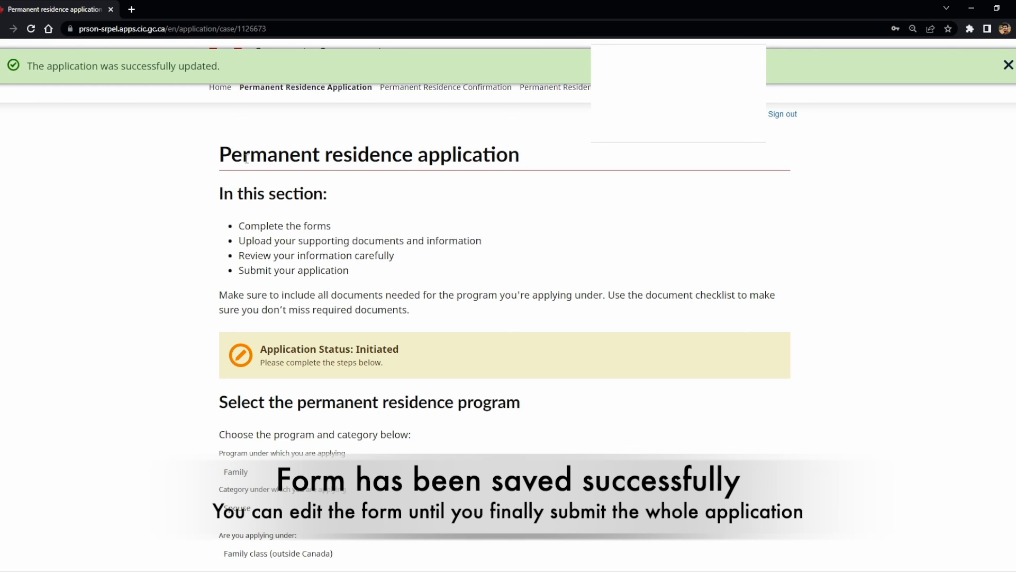
scroll(211, 360, "down", 5)
scroll(210, 361, "down", 6)
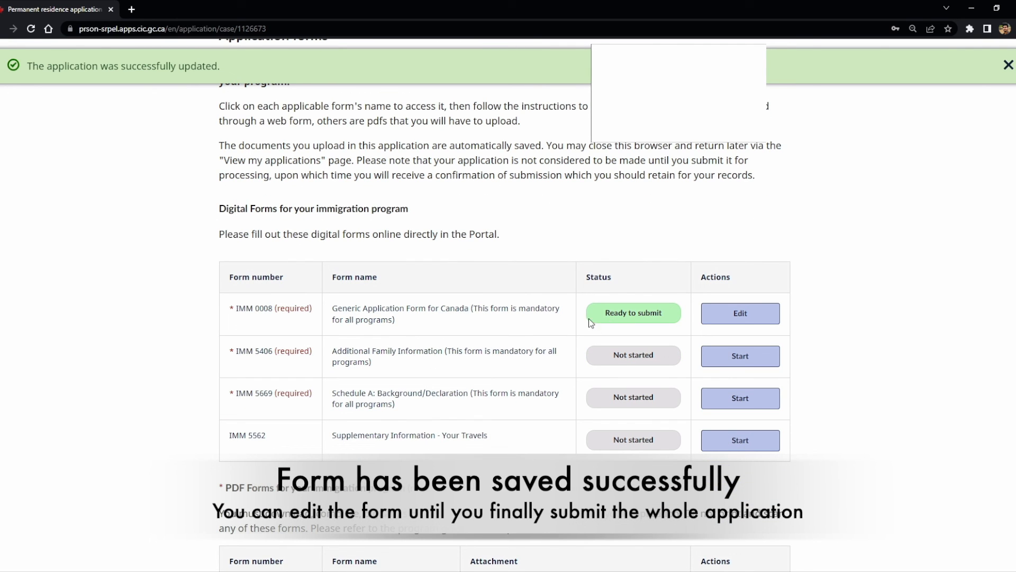
left_click_drag(238, 311, 273, 311)
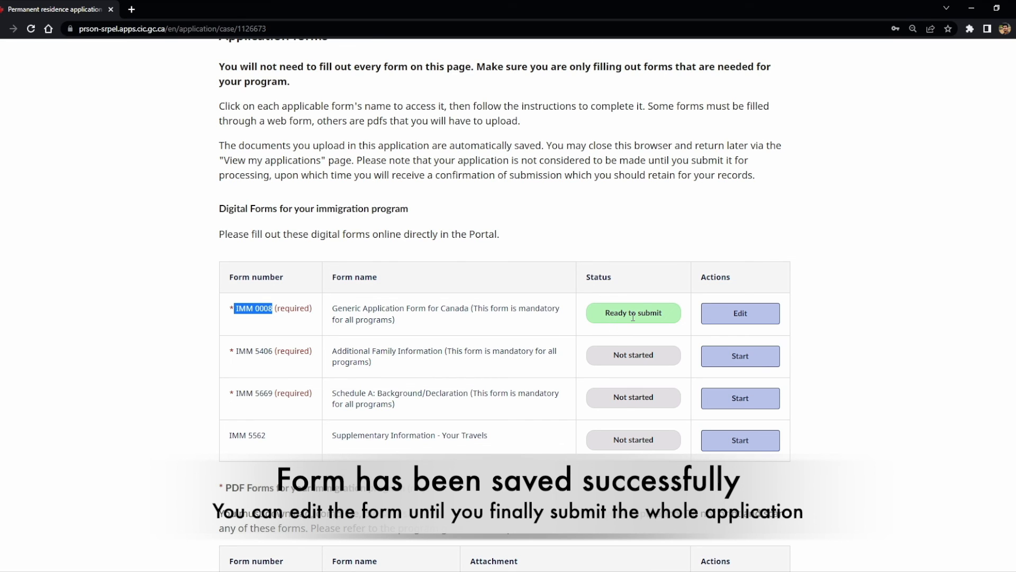